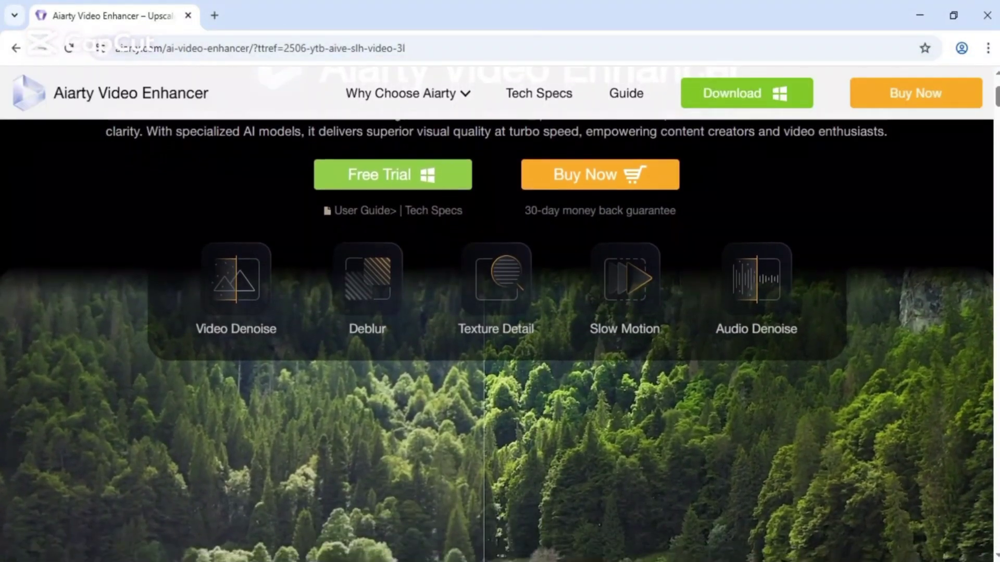
Step: Scroll down the aiarty.com Video Enhancer product page and briefly highlight its heading text
scroll(497, 312, "down", 8)
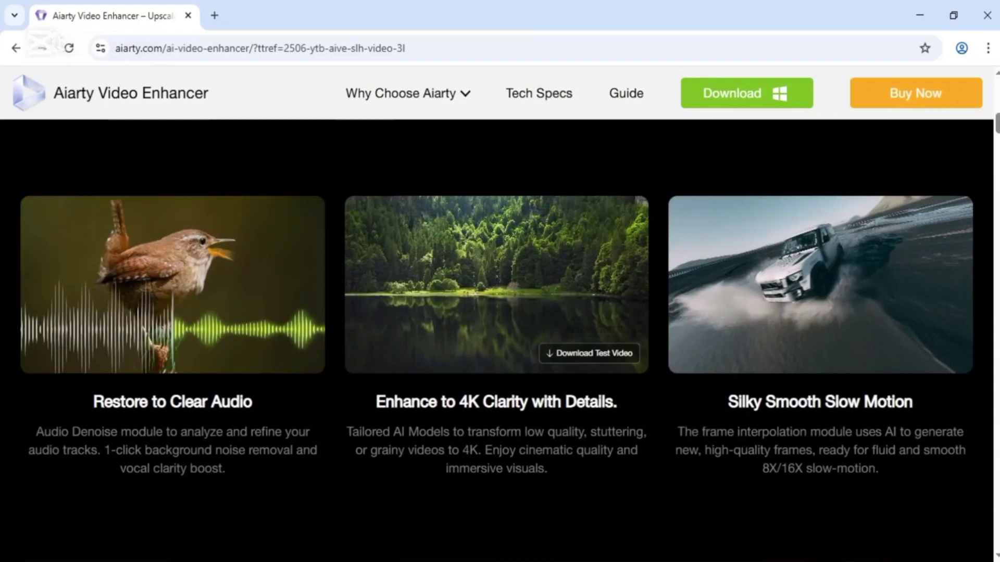
scroll(497, 312, "down", 8)
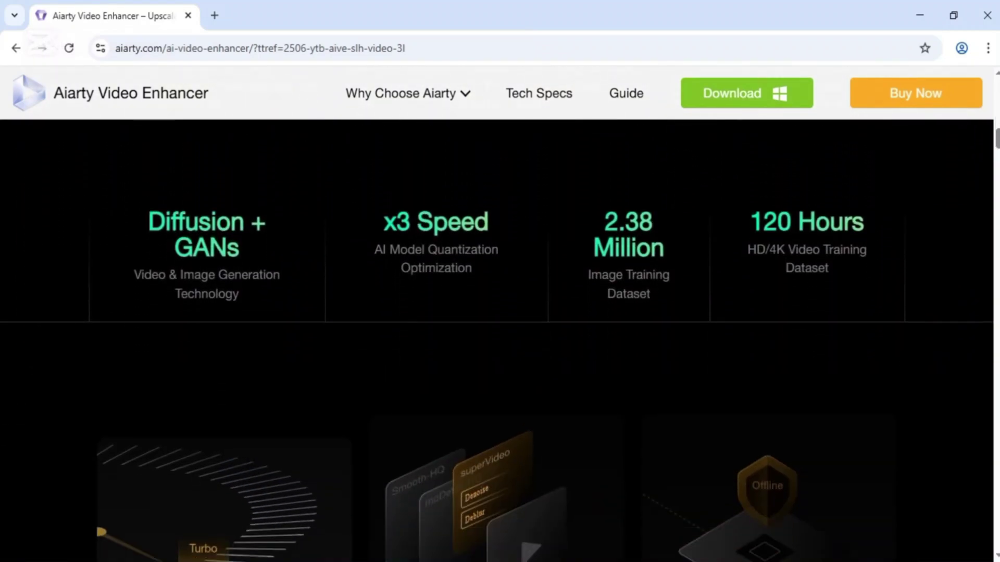
scroll(496, 313, "down", 8)
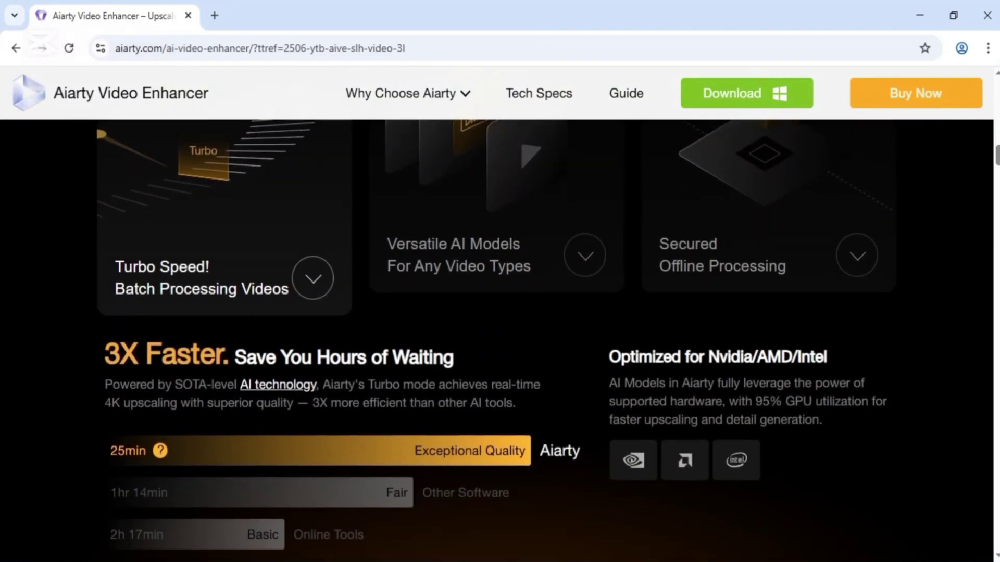
scroll(496, 312, "down", 8)
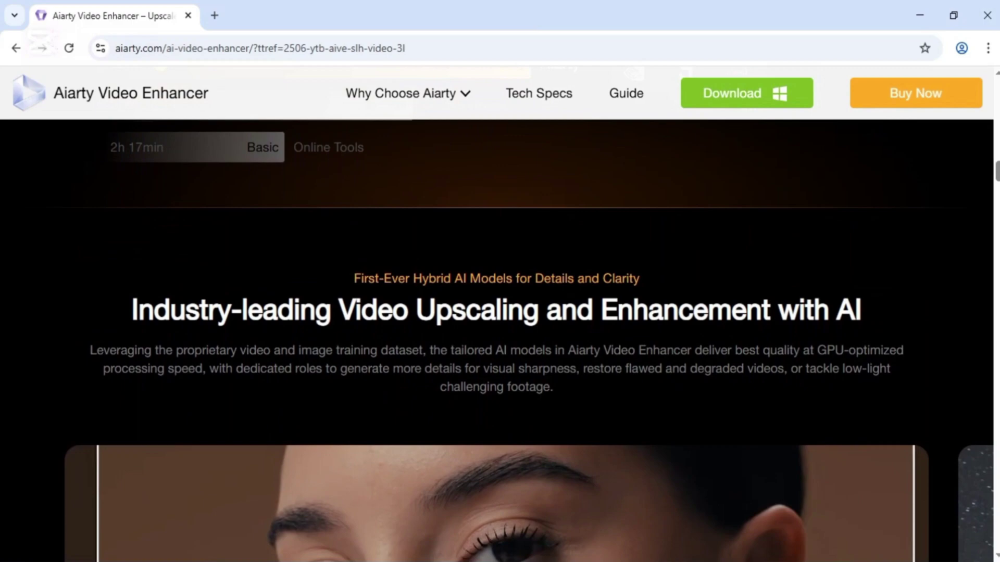
scroll(497, 313, "down", 10)
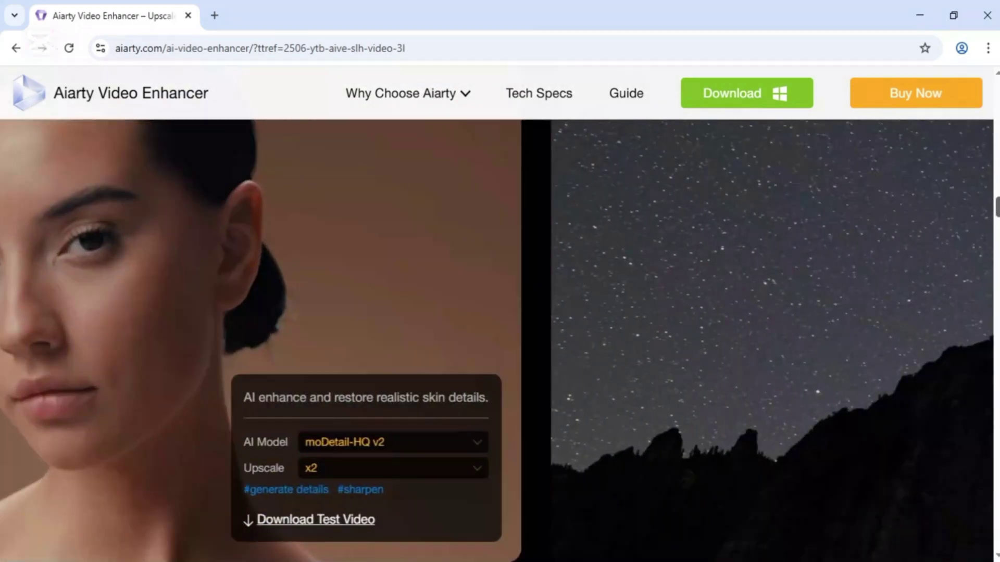
scroll(497, 313, "down", 10)
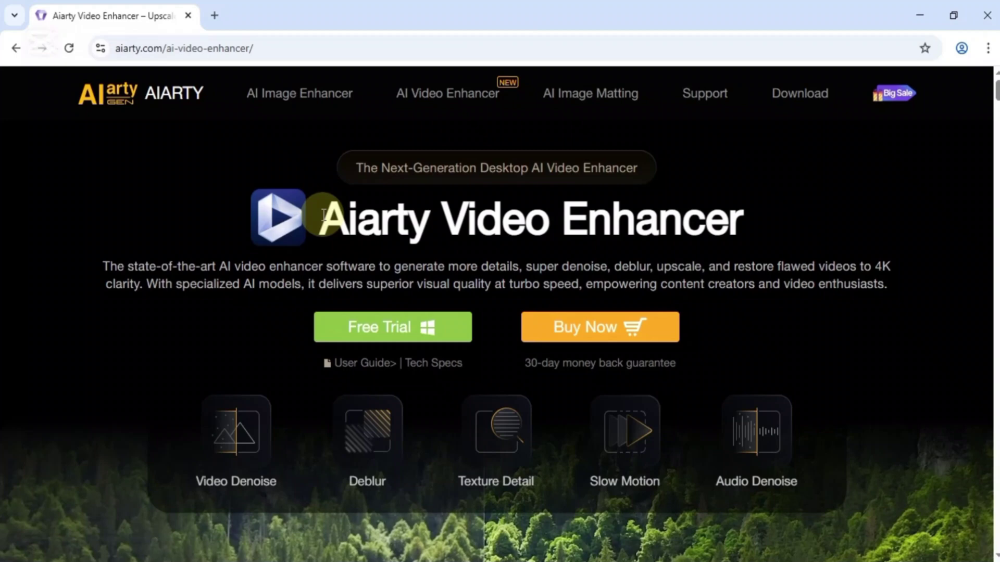
left_click_drag(322, 219, 731, 227)
left_click(633, 254)
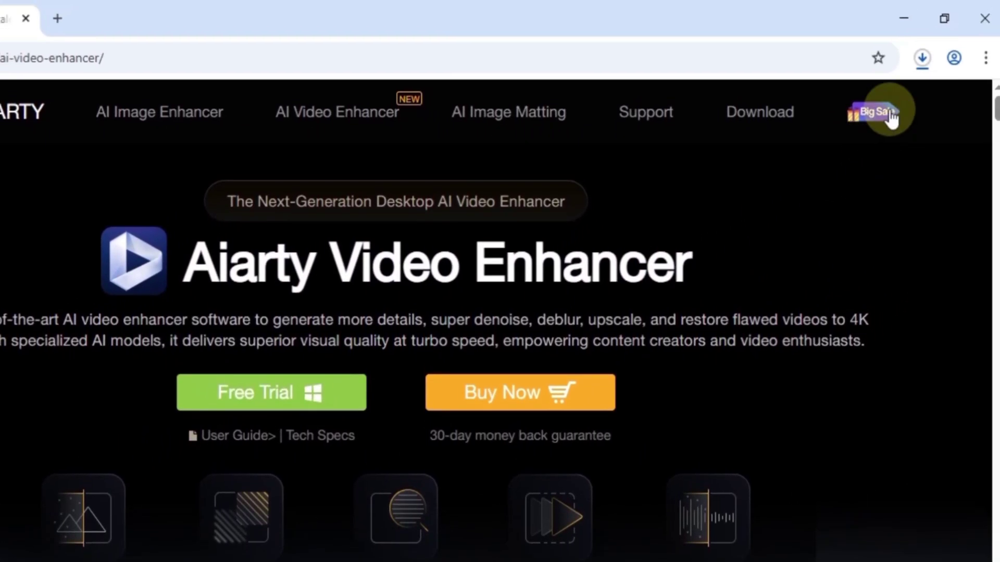
Step: Run the downloaded aiarty-video-enhancer.exe from Chrome's downloads, allowing it past the security warning
left_click(922, 57)
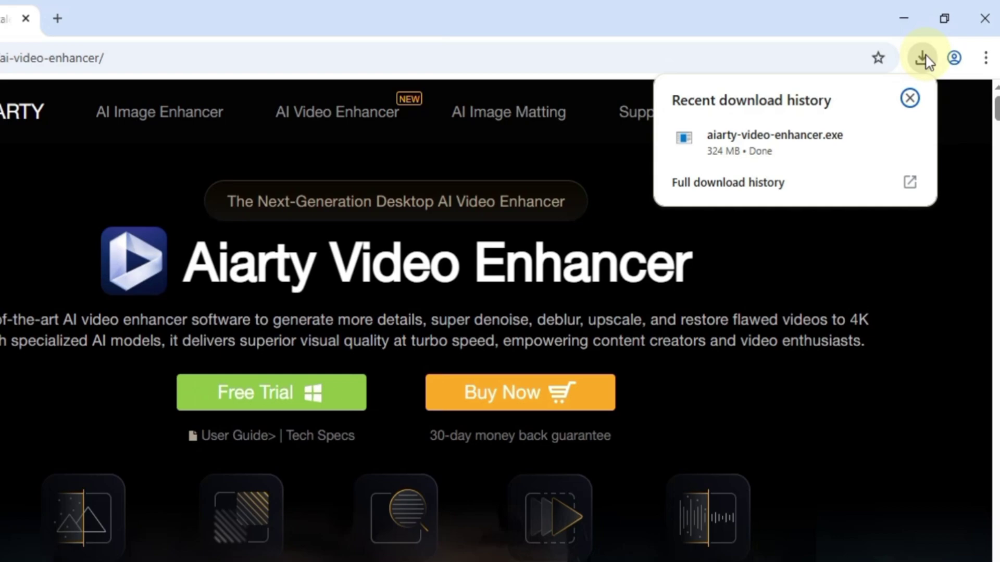
left_click(872, 140)
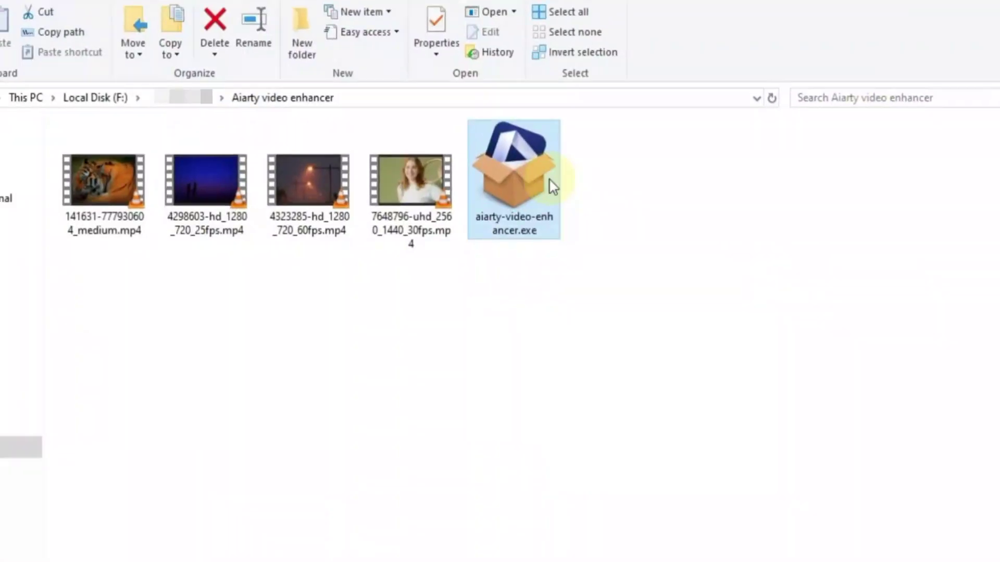
right_click(533, 181)
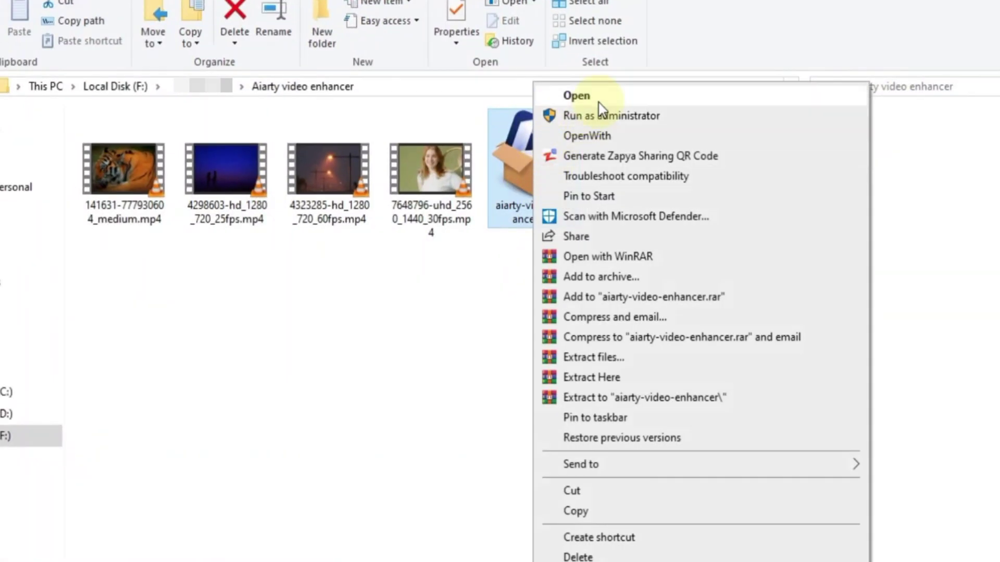
left_click(570, 97)
left_click(556, 324)
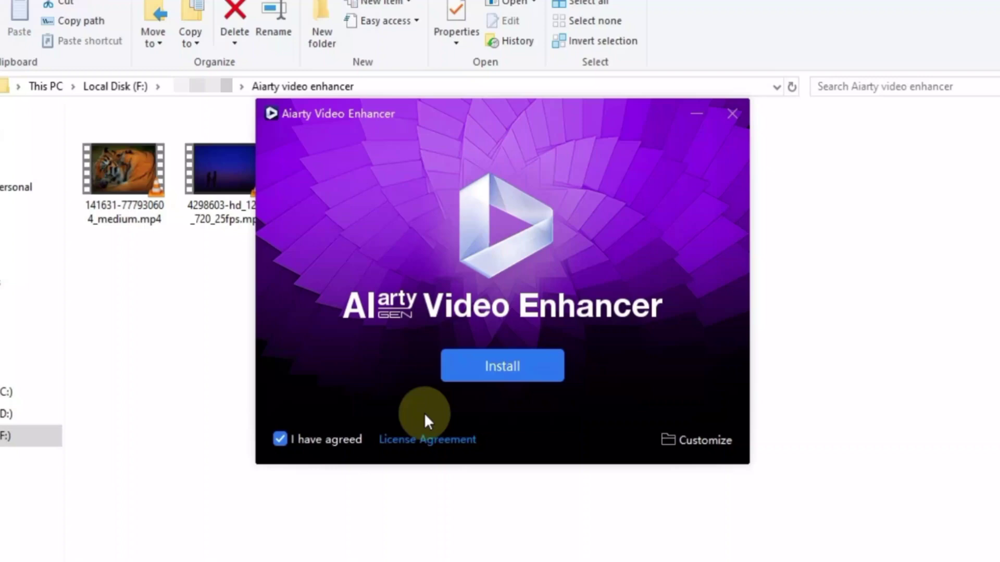
Step: Install Aiarty Video Enhancer and launch it once installation finishes
left_click(277, 439)
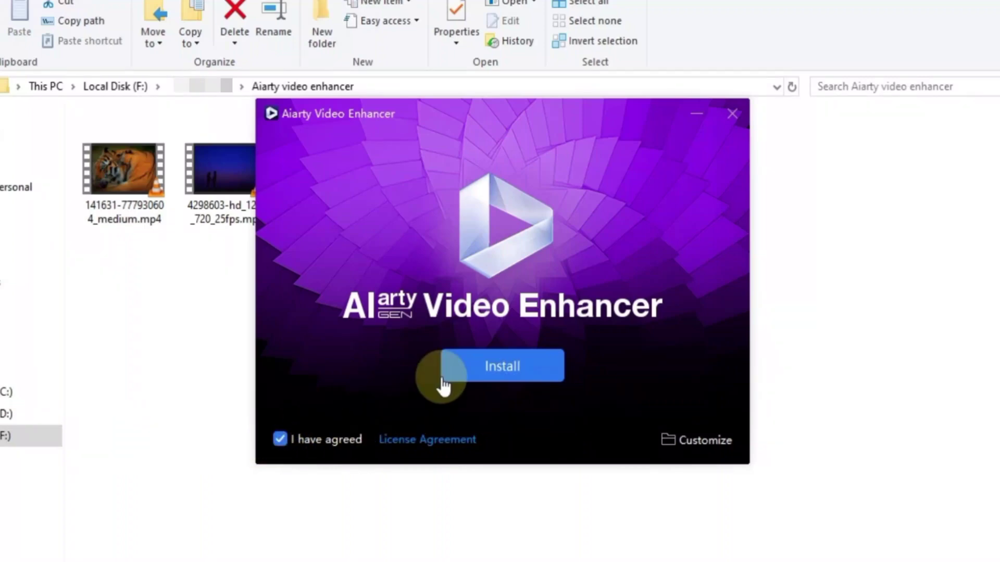
left_click(518, 368)
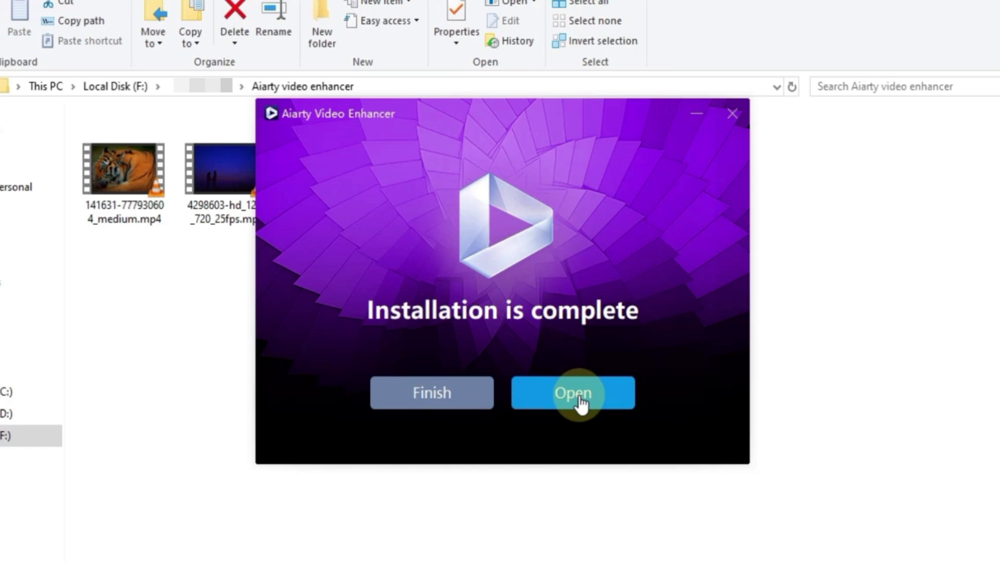
left_click(578, 403)
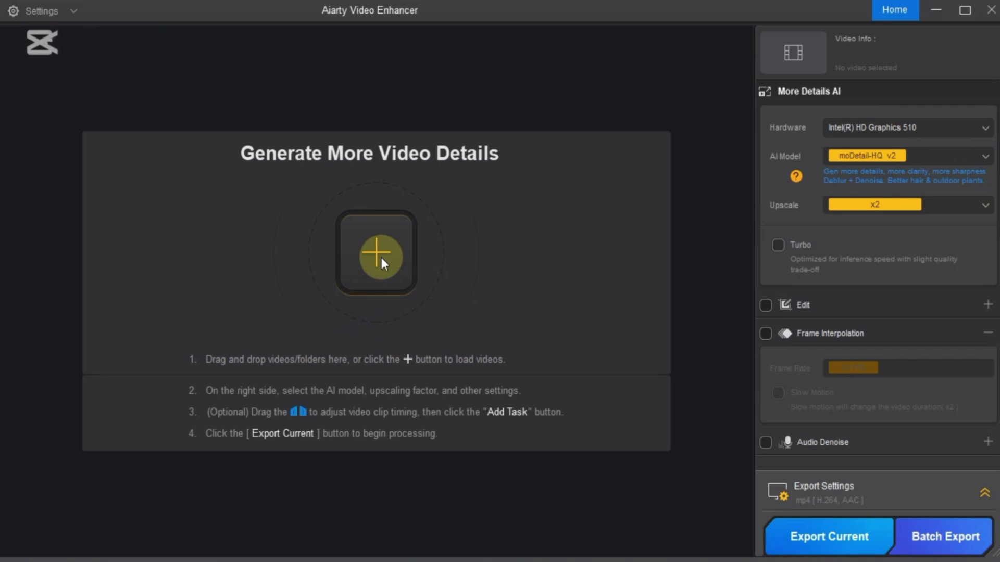
Step: Load the clip 4323285-hd_1280_720_60fps.mp4 into the enhancer from the file browser
left_click(381, 257)
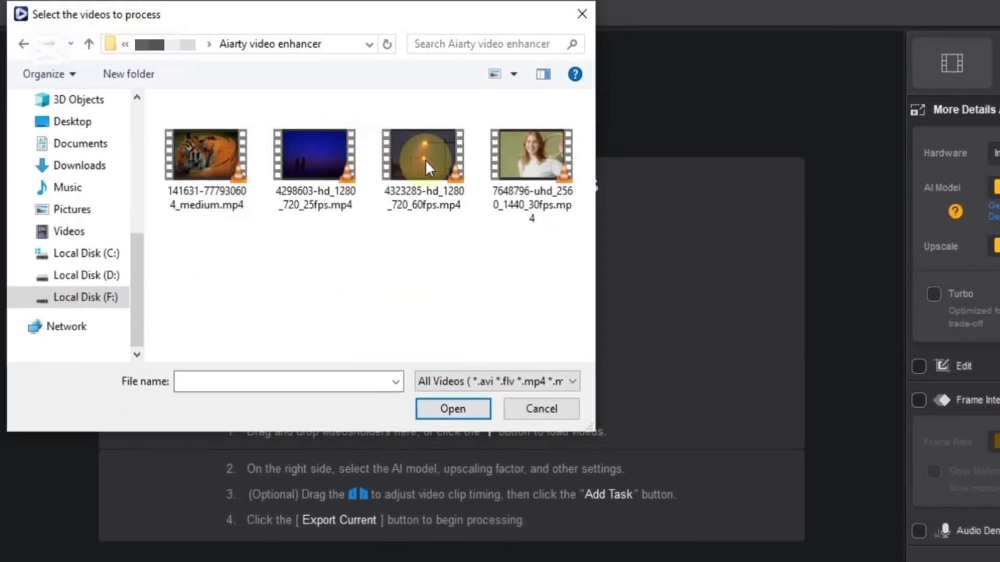
left_click(425, 160)
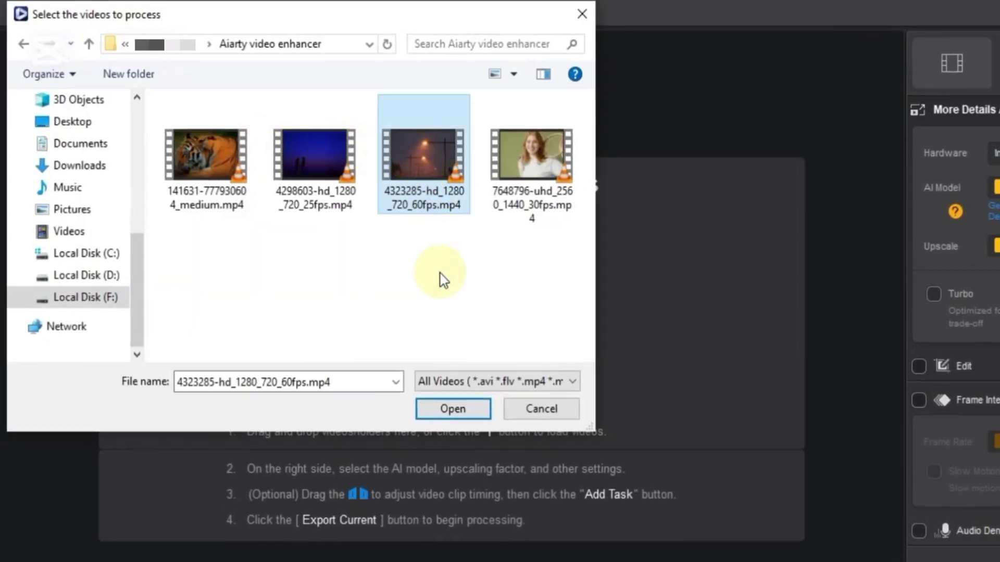
left_click(452, 409)
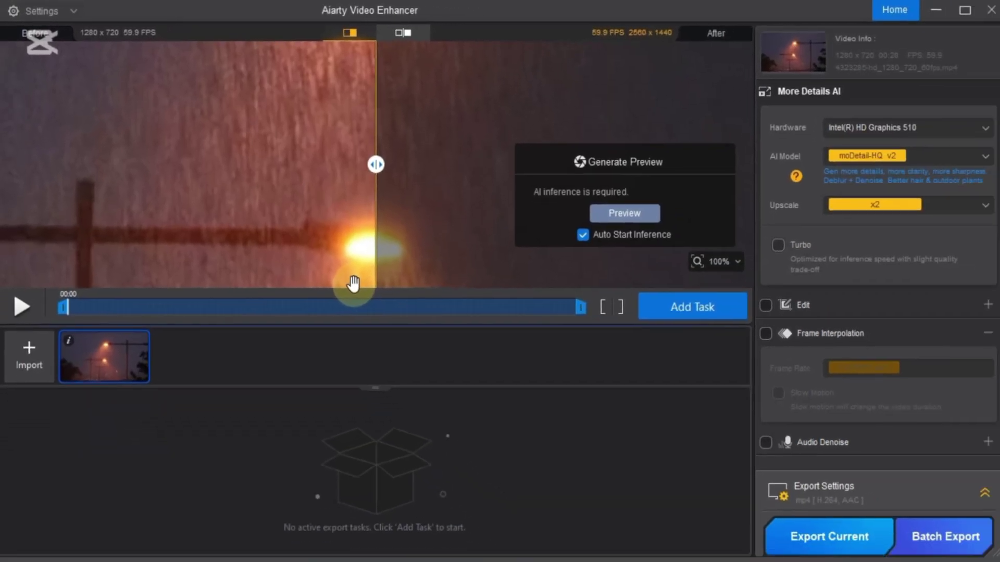
Step: Pan the preview around the streetlight and zoom it out to 26%
left_click_drag(353, 284, 264, 172)
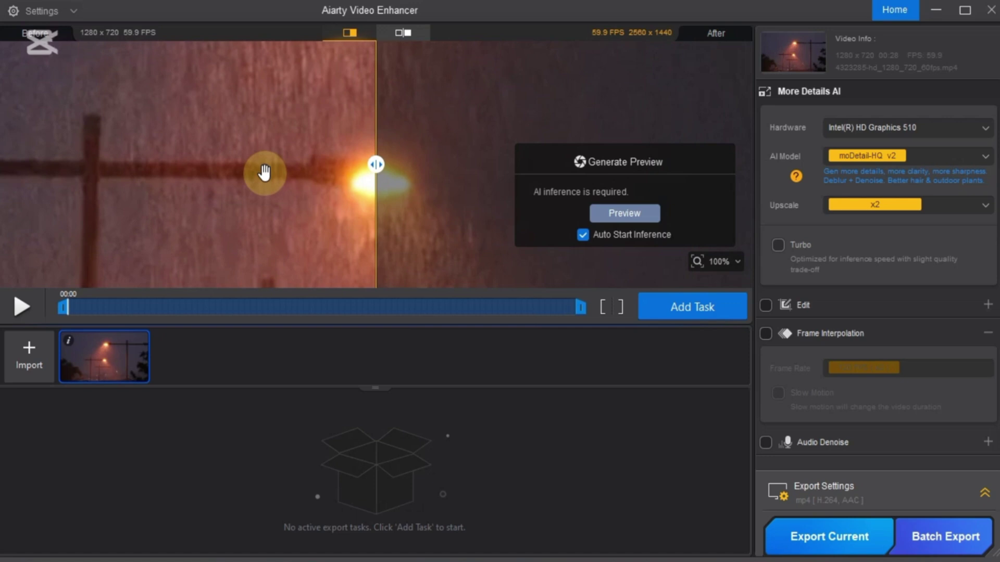
scroll(290, 147, "down", 5)
scroll(291, 146, "up", 3)
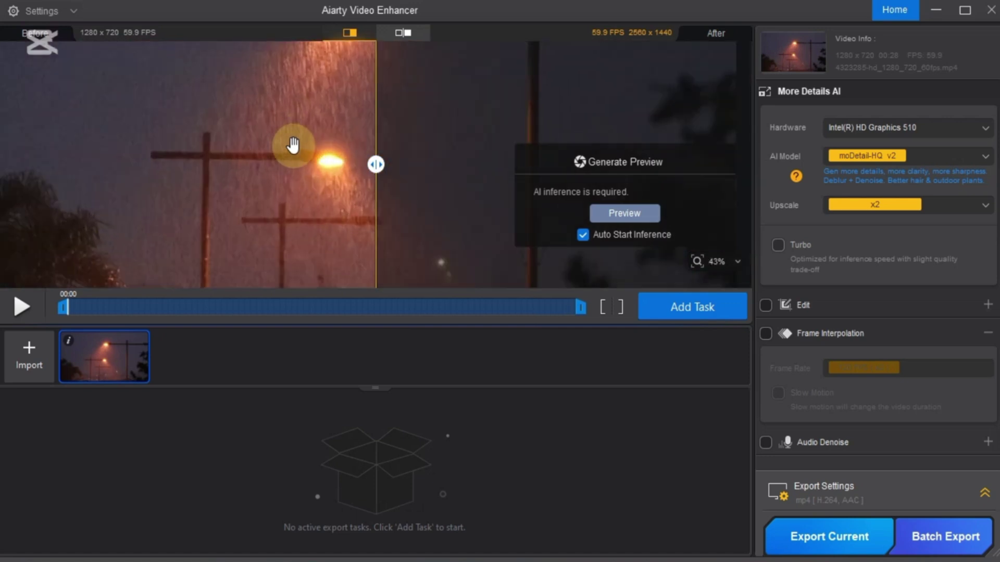
left_click(736, 262)
left_click_drag(658, 293, 622, 278)
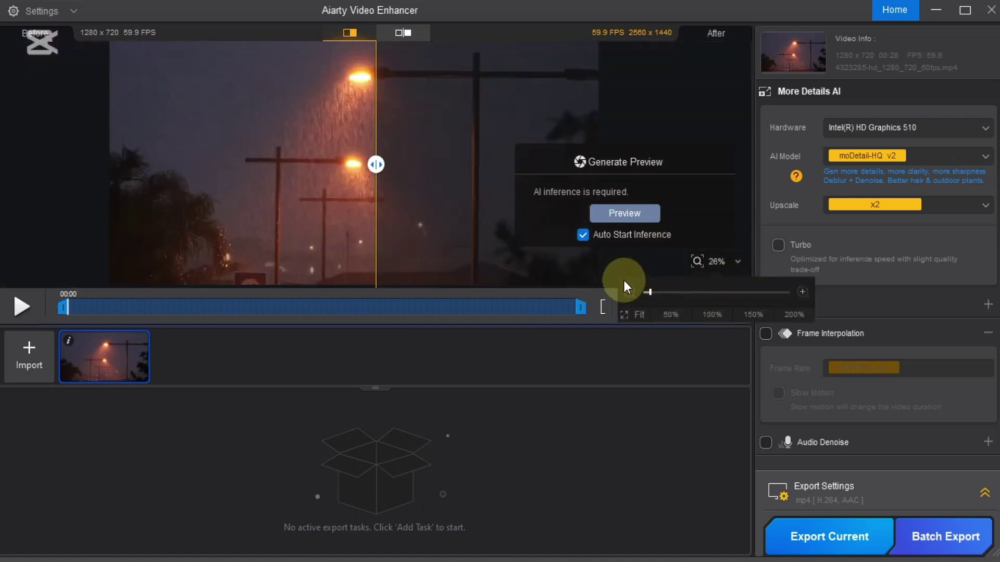
left_click(283, 211)
Step: Play the clip, pause at 00:06, and shift the before/after split divider left
left_click(19, 308)
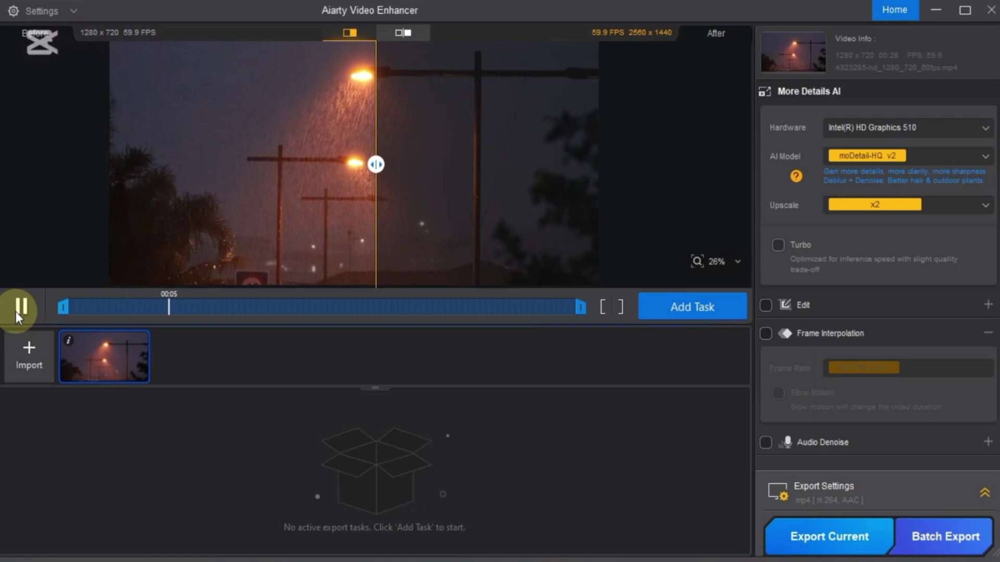
left_click(20, 308)
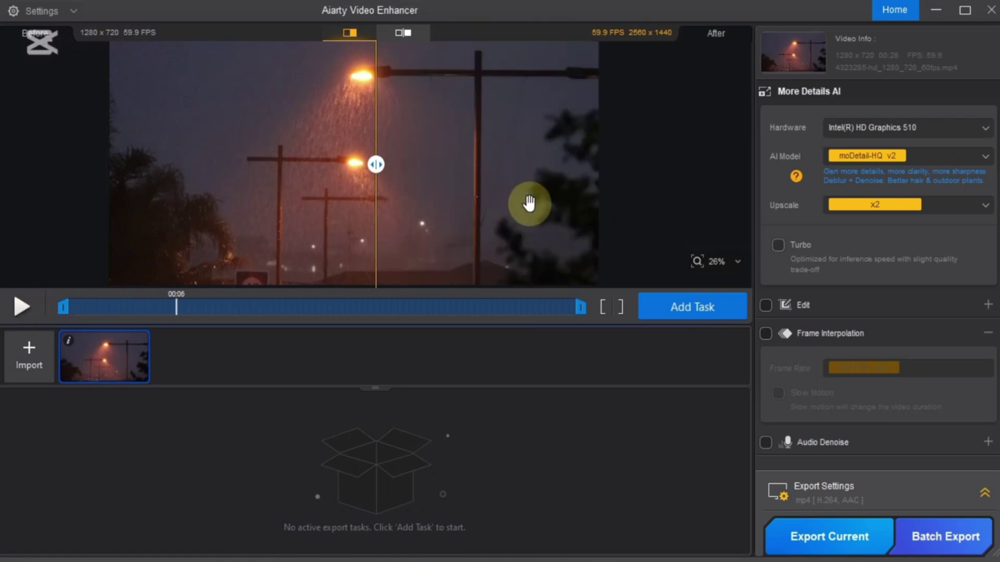
left_click_drag(375, 167, 368, 62)
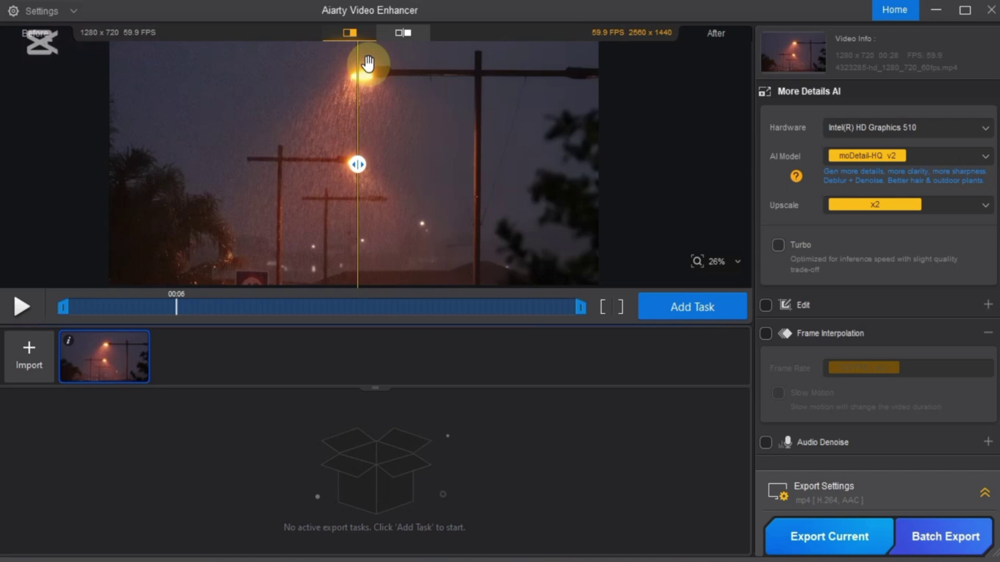
Step: Show original and enhanced frames side by side, then trim the clip to end around 00:06
left_click(403, 32)
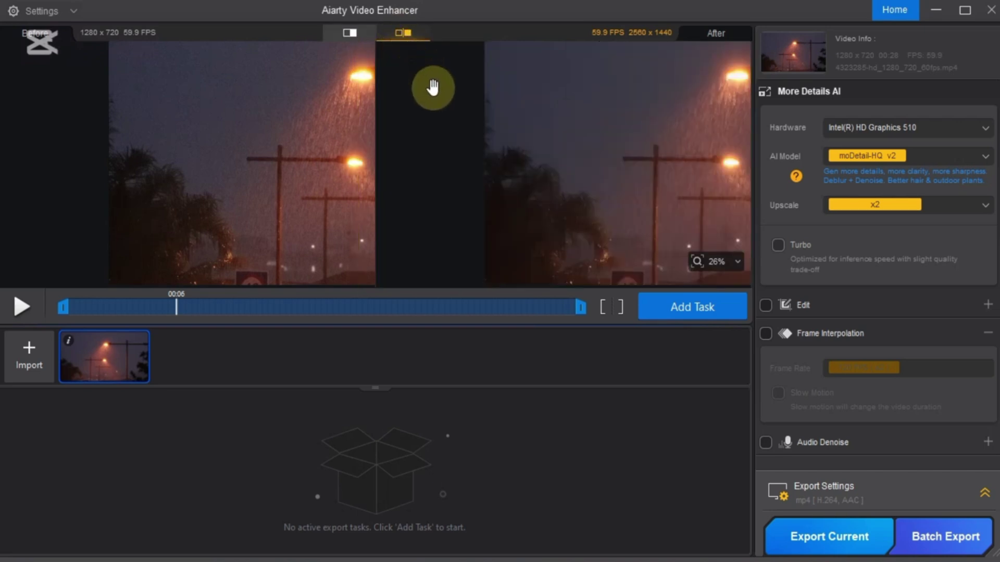
scroll(192, 182, "down", 3)
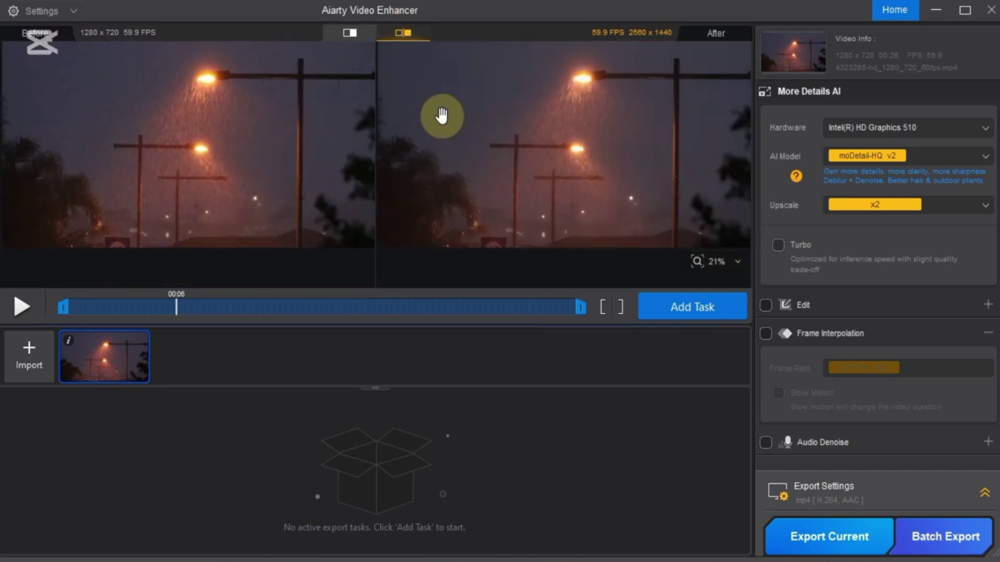
mouse_move(62, 308)
left_mouse_down()
mouse_move(402, 308)
mouse_move(62, 312)
left_mouse_up()
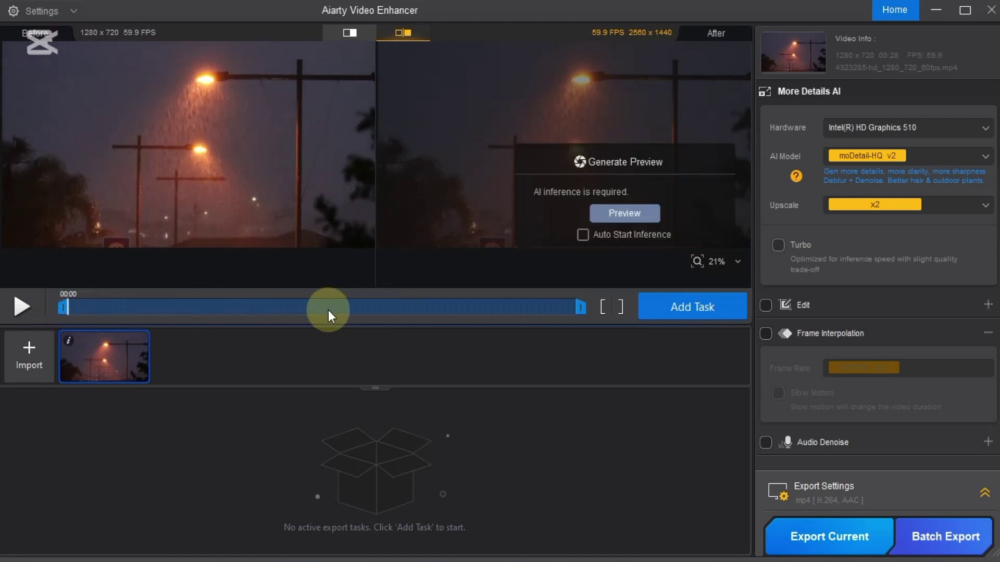
left_click_drag(581, 307, 201, 313)
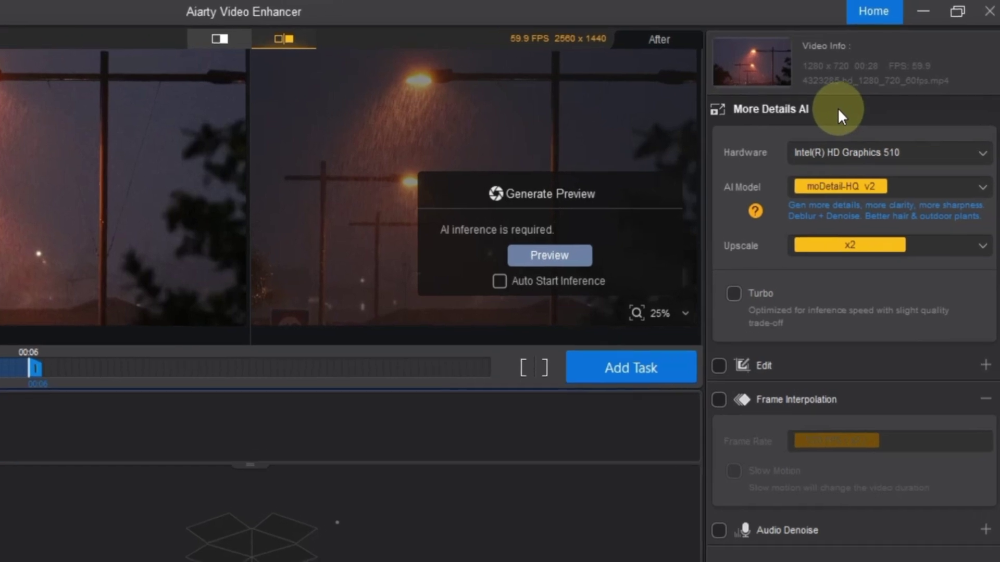
Step: Keep Intel HD Graphics 510, moDetail-HQ v2 and x2 upscale, then expand the Edit options
left_click(871, 152)
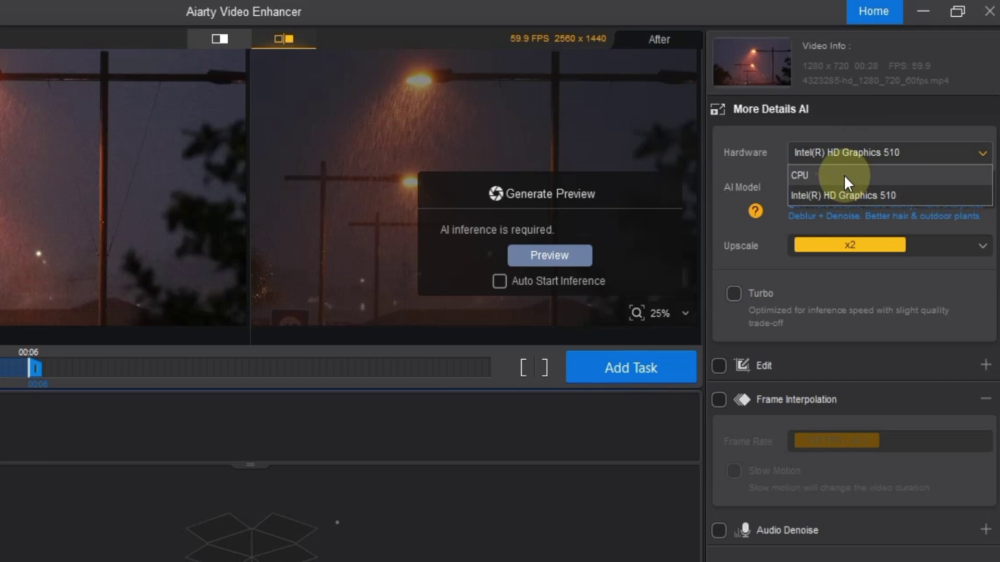
left_click(864, 196)
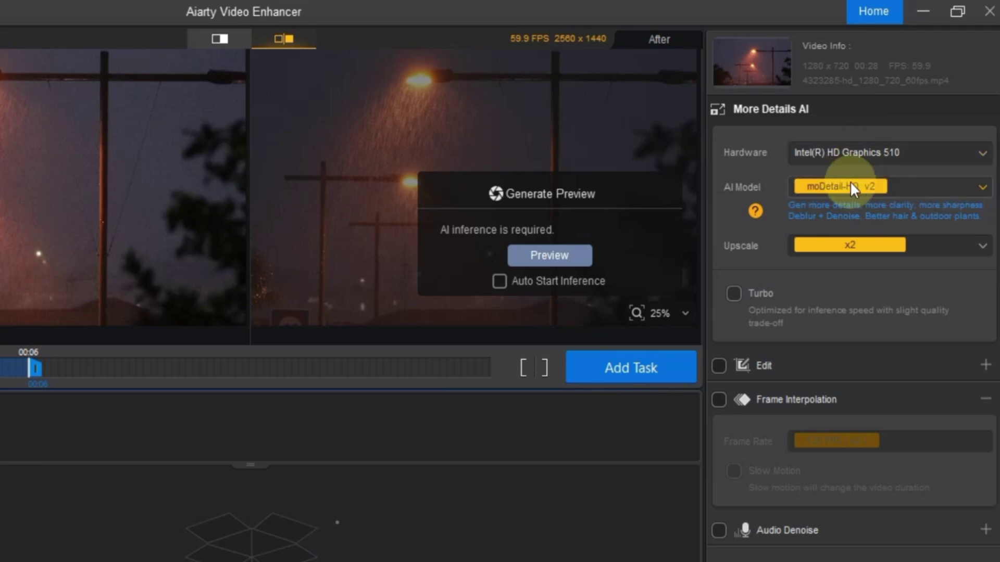
left_click(853, 189)
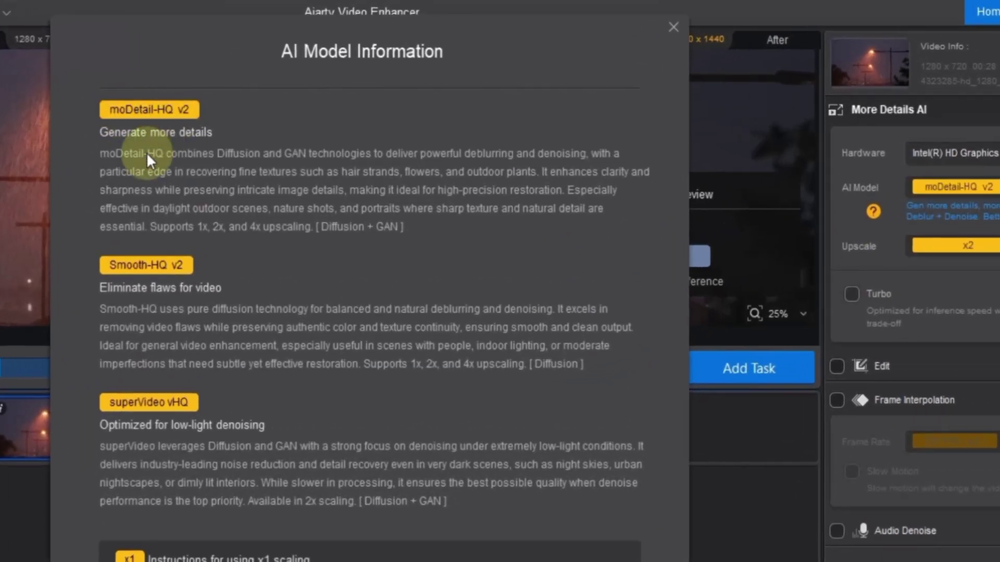
left_click(869, 213)
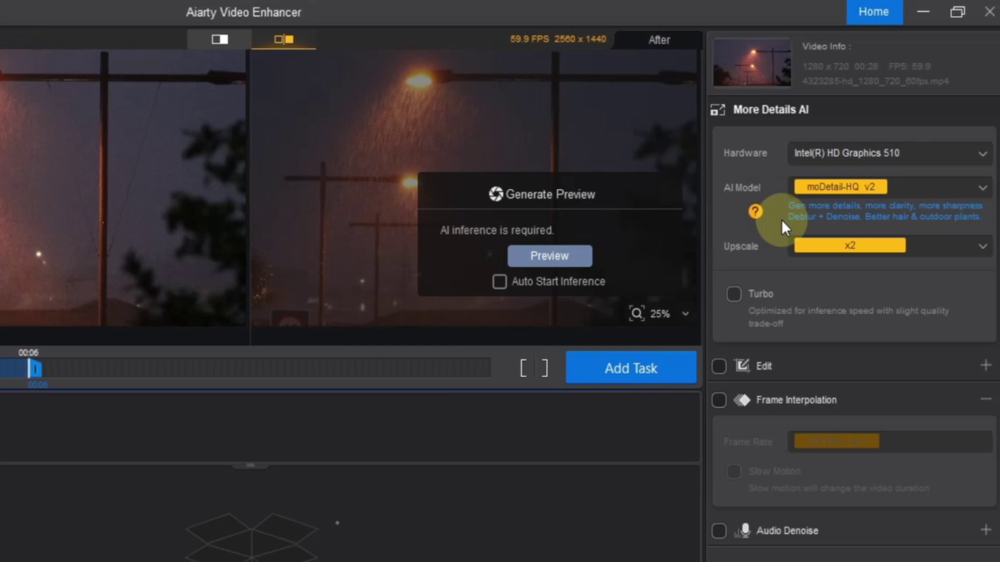
left_click(860, 245)
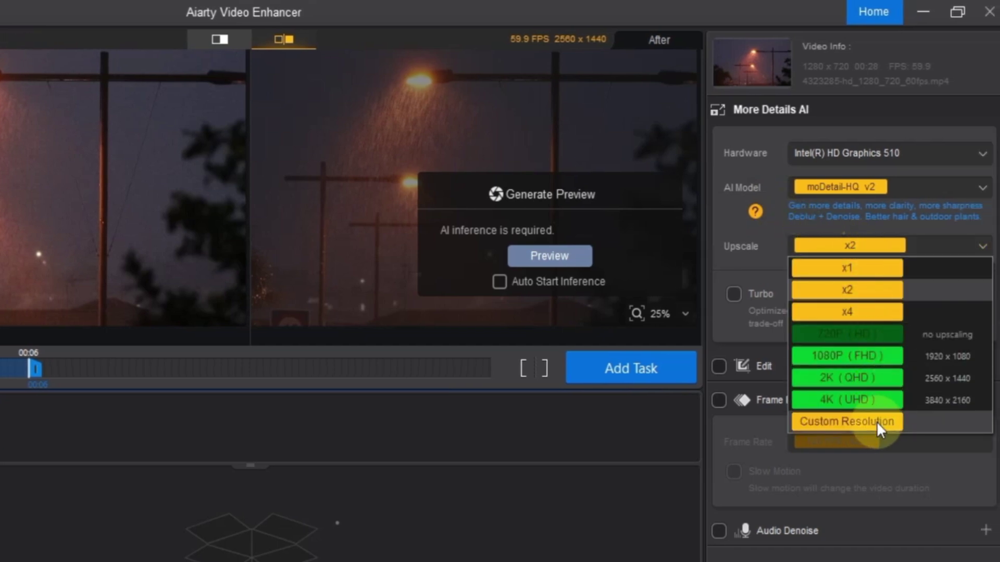
left_click(848, 291)
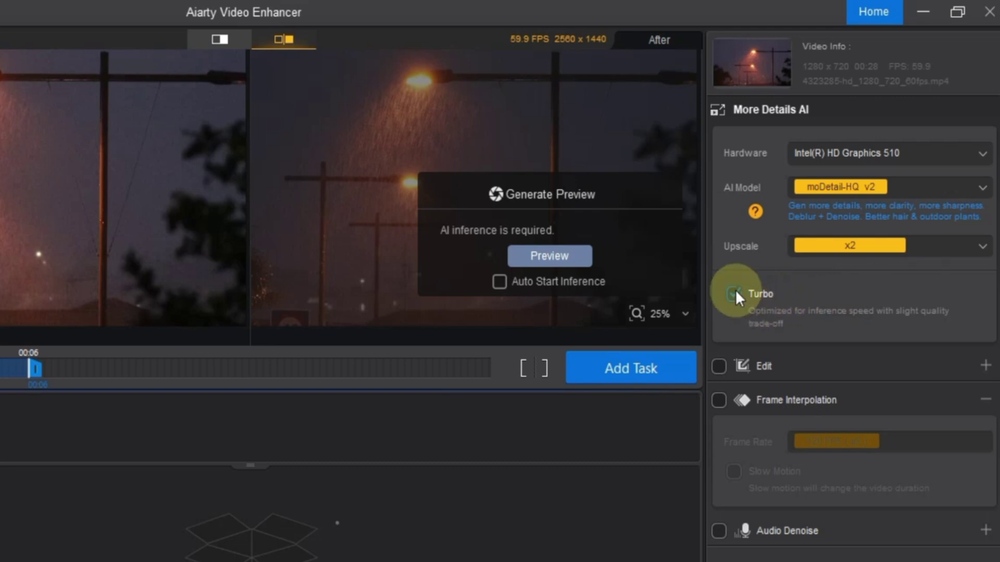
left_click(857, 369)
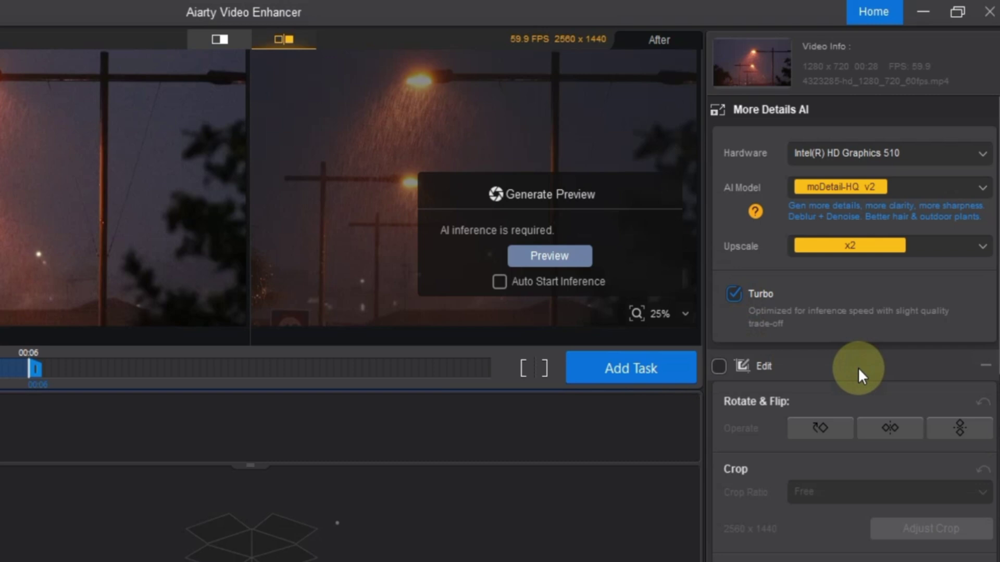
Step: Enable Edit, try rotating and flipping horizontally and vertically, then reset all rotate and flip changes
left_click(723, 367)
left_click(818, 425)
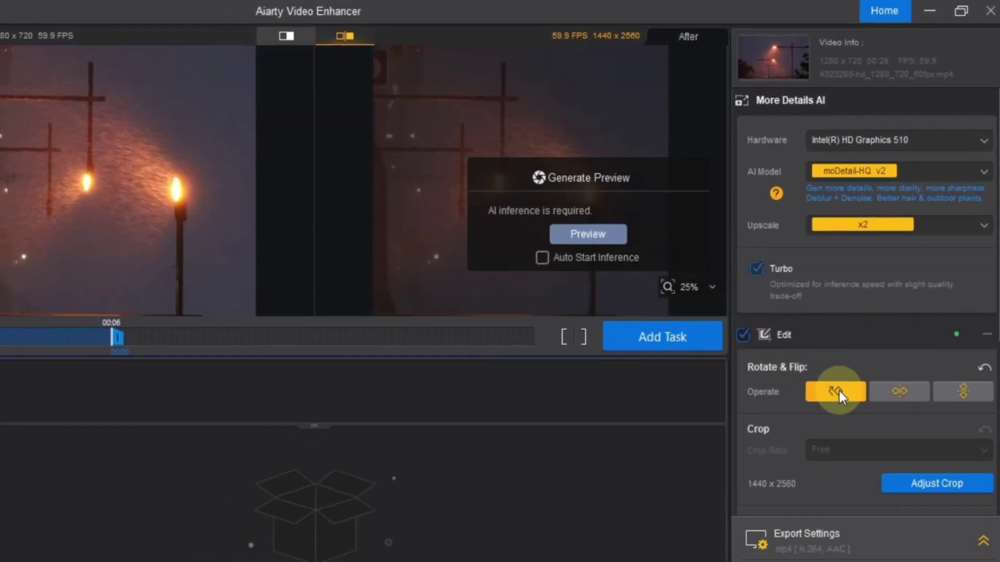
left_click(894, 410)
left_click(961, 410)
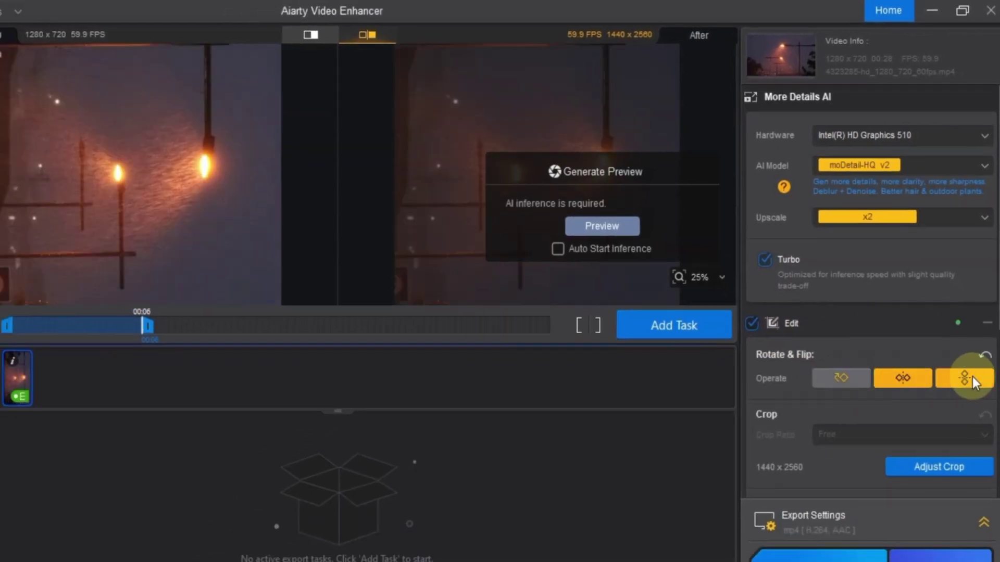
left_click(830, 376)
left_click(983, 355)
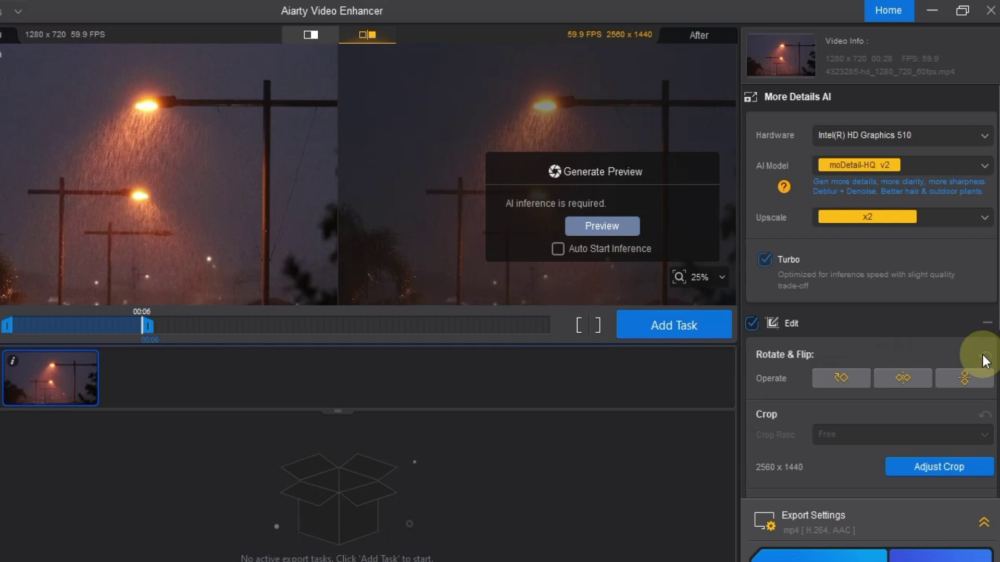
Step: Try resizing the crop box, reset the crop to the full frame, and switch Edit off
scroll(888, 436, "down", 1)
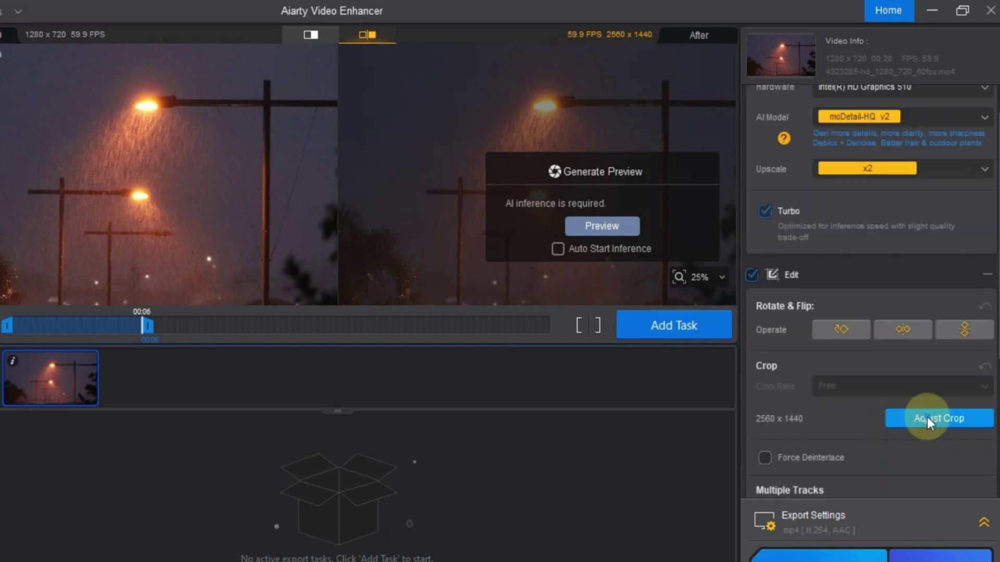
left_click(904, 417)
left_click_drag(560, 45, 312, 276)
left_click_drag(415, 165, 562, 57)
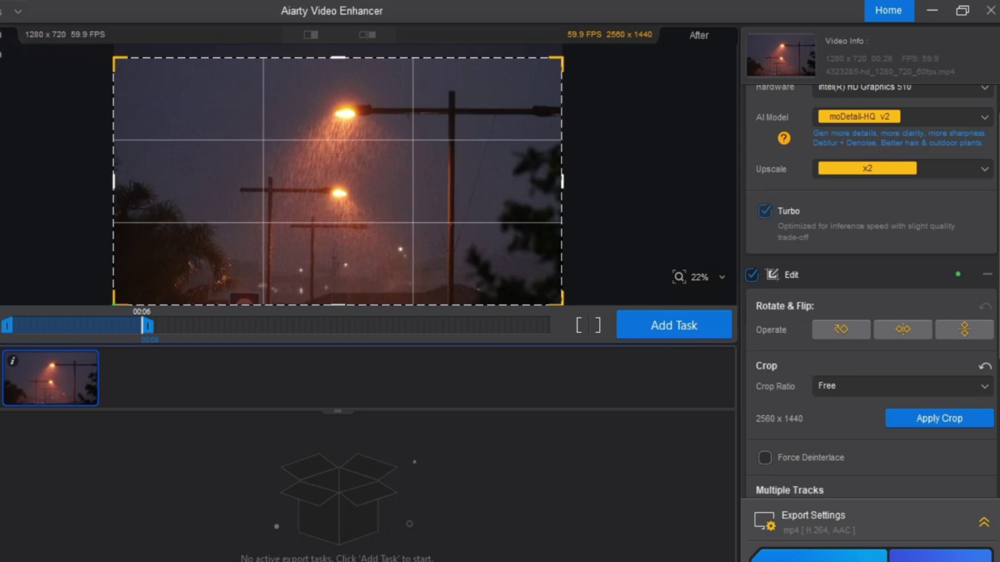
left_click(975, 371)
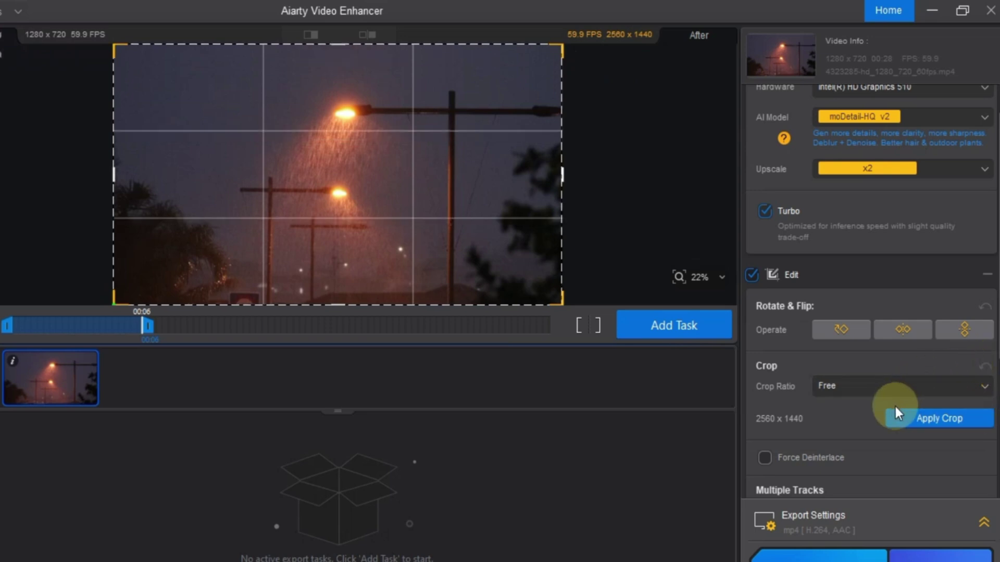
scroll(943, 417, "down", 2)
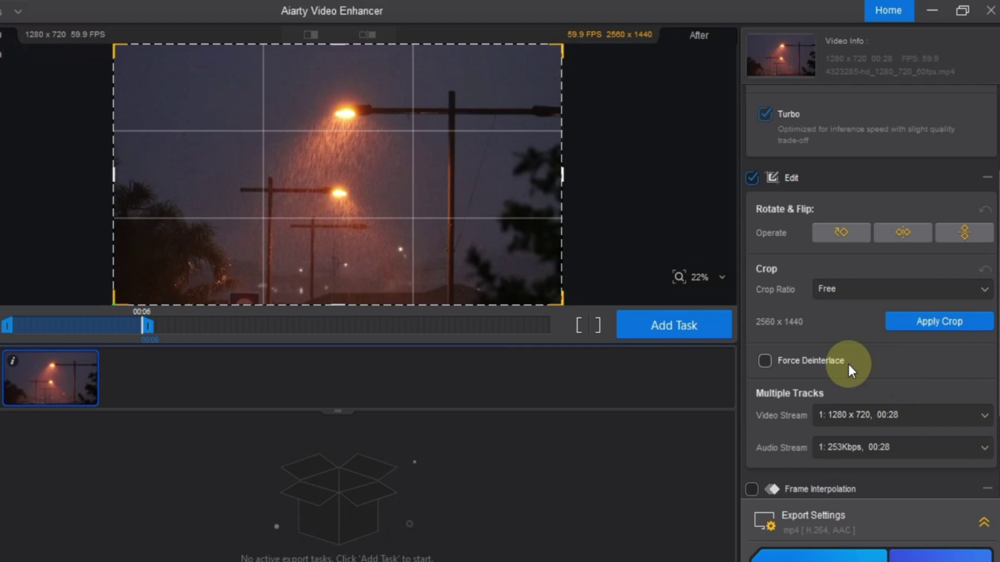
scroll(822, 313, "up", 1)
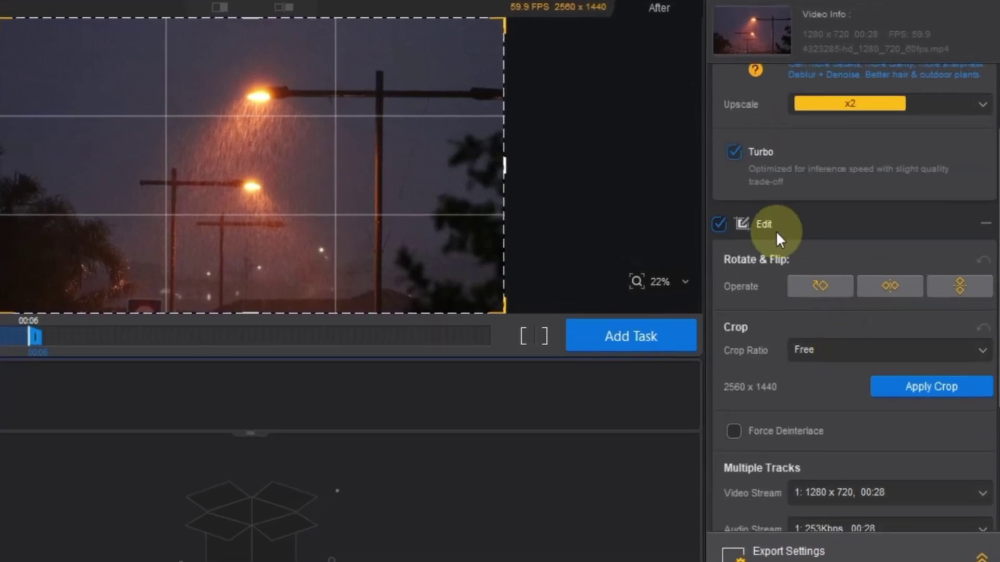
left_click(719, 223)
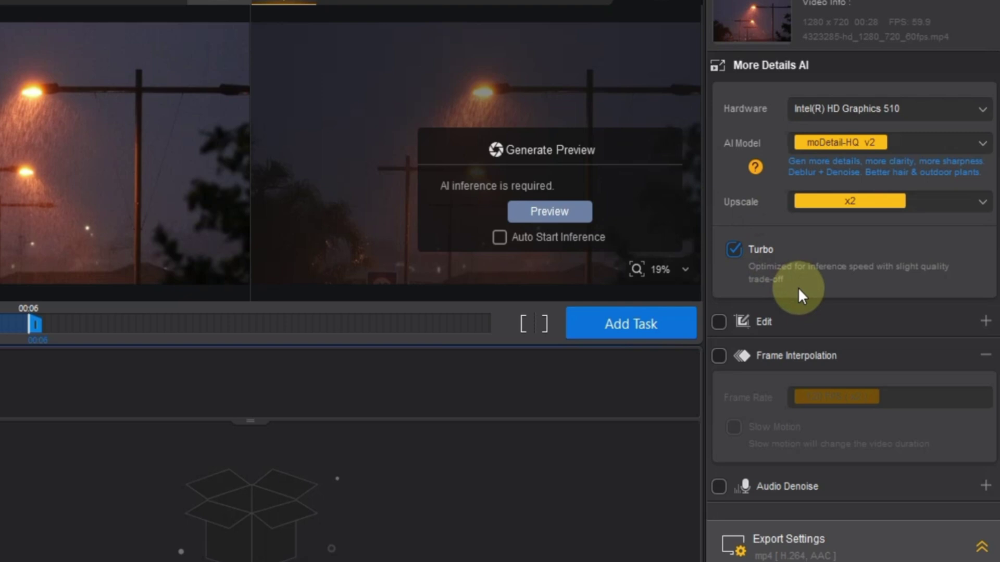
Step: Enable Frame Interpolation and choose 60 FPS as the output frame rate instead of 120
left_click(808, 356)
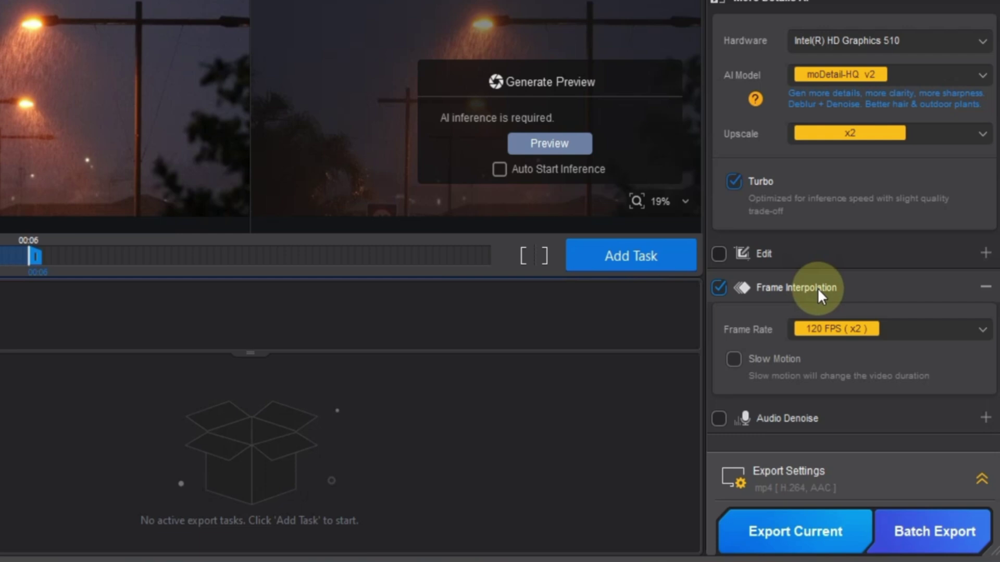
left_click(864, 327)
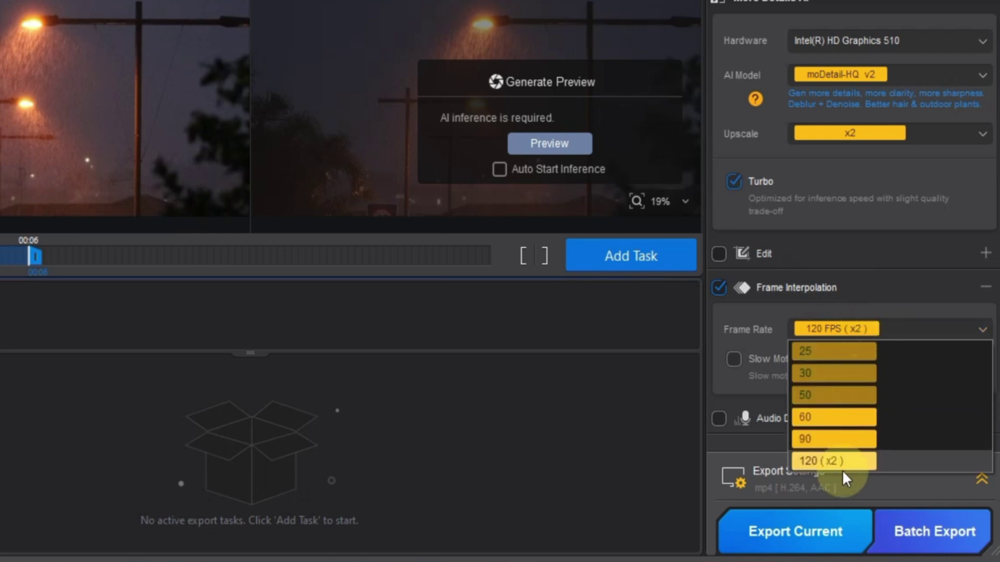
left_click(823, 417)
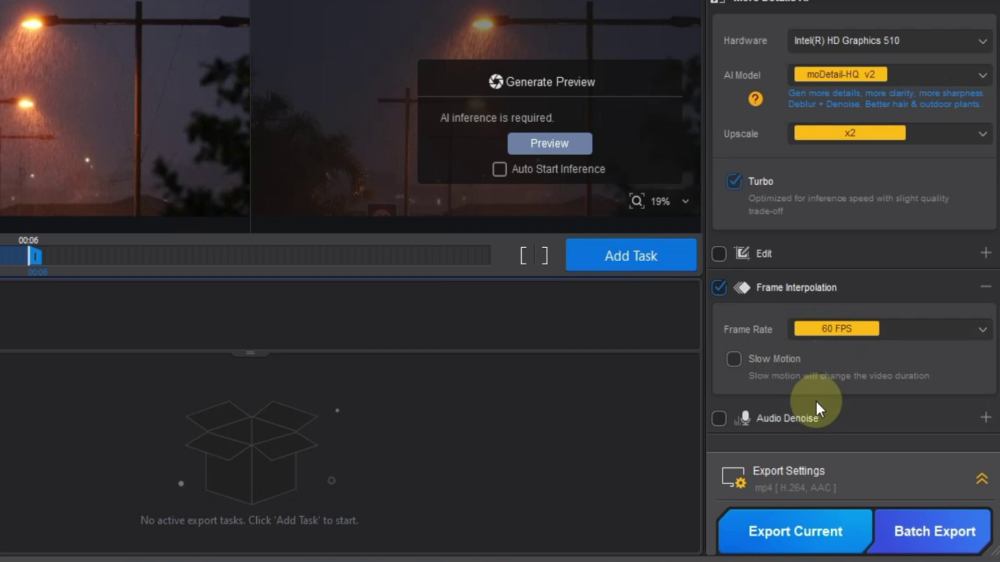
left_click(823, 418)
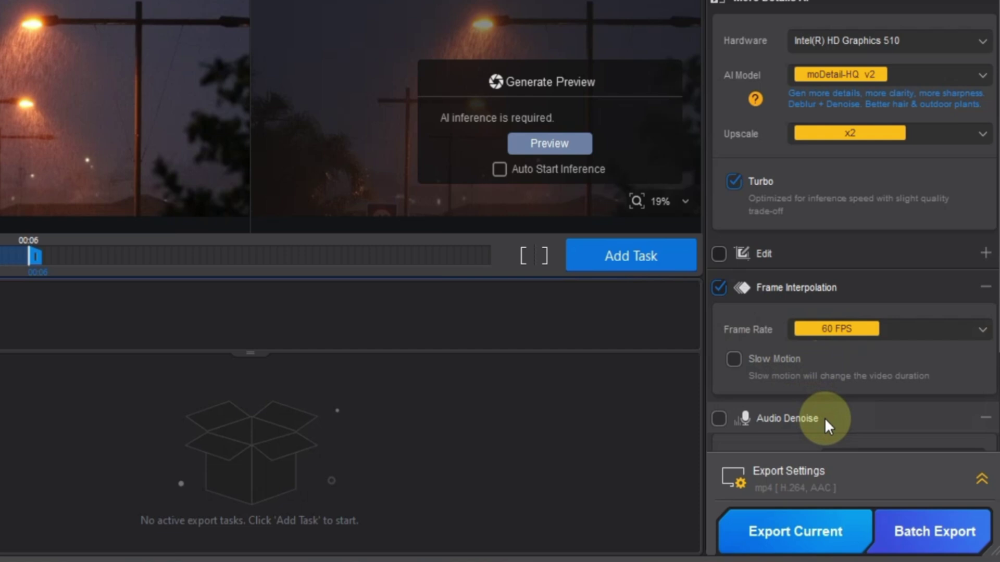
left_click(720, 296)
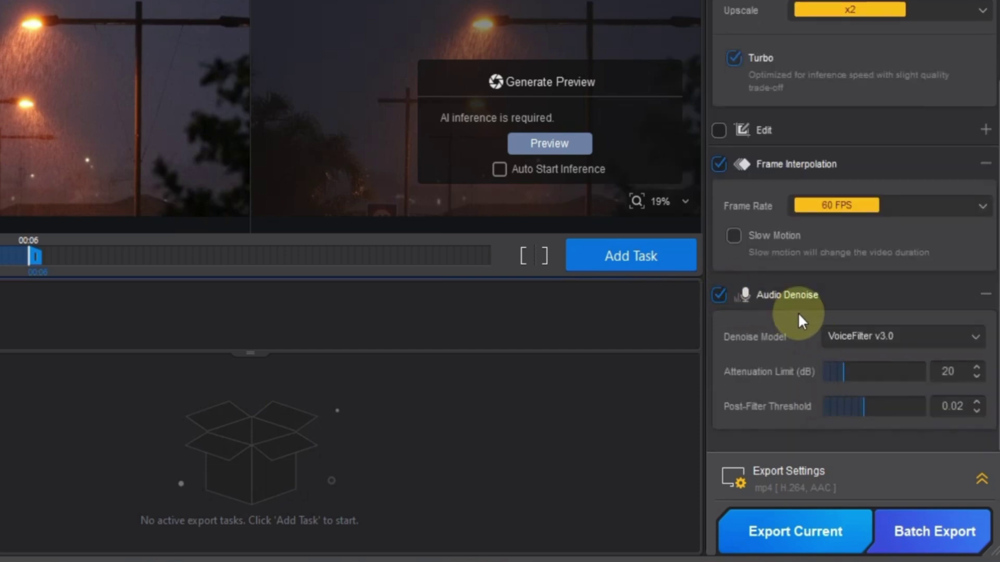
left_click(870, 336)
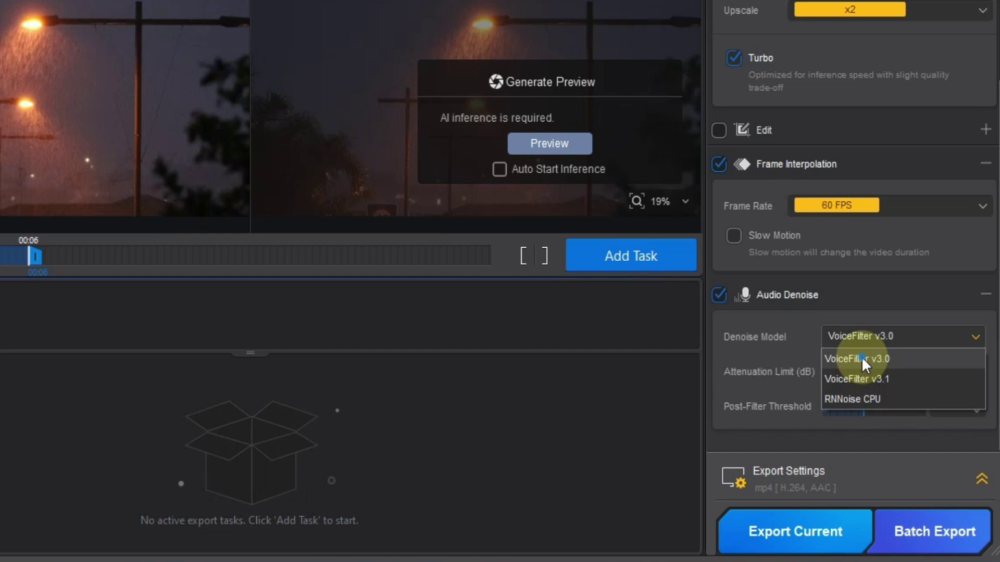
left_click(861, 358)
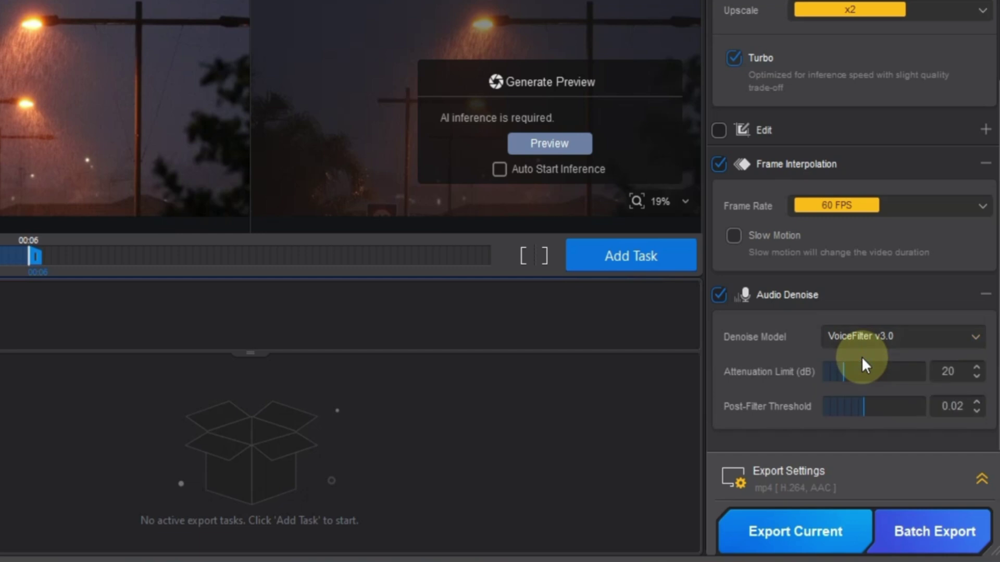
left_click(976, 366)
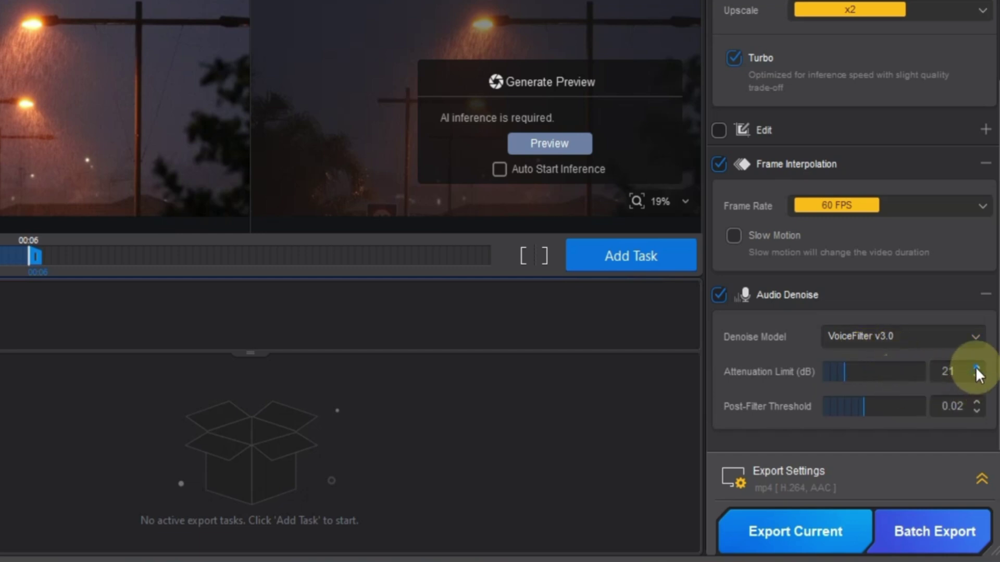
left_click(976, 376)
left_click(975, 402)
left_click(975, 402)
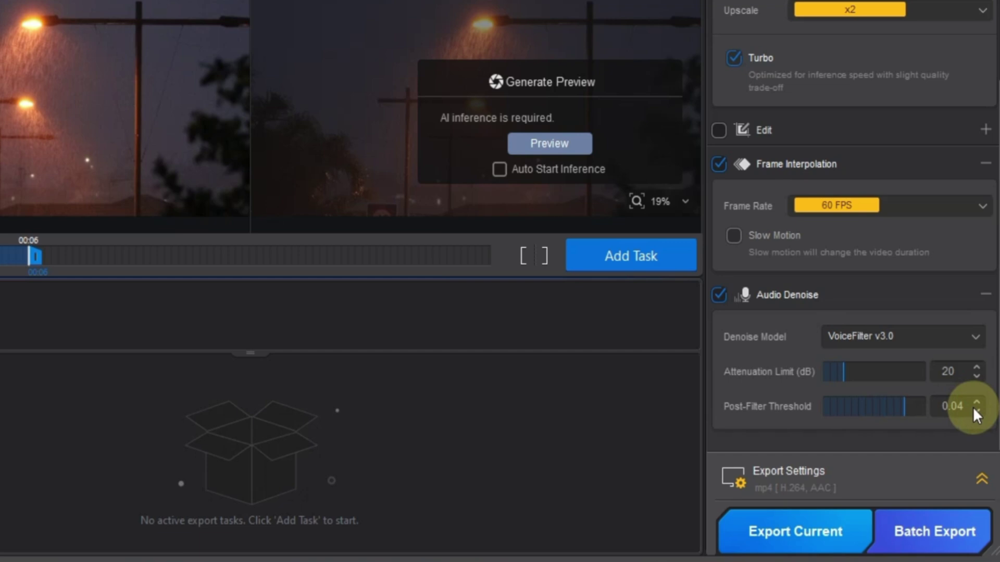
left_click(977, 411)
left_click(977, 411)
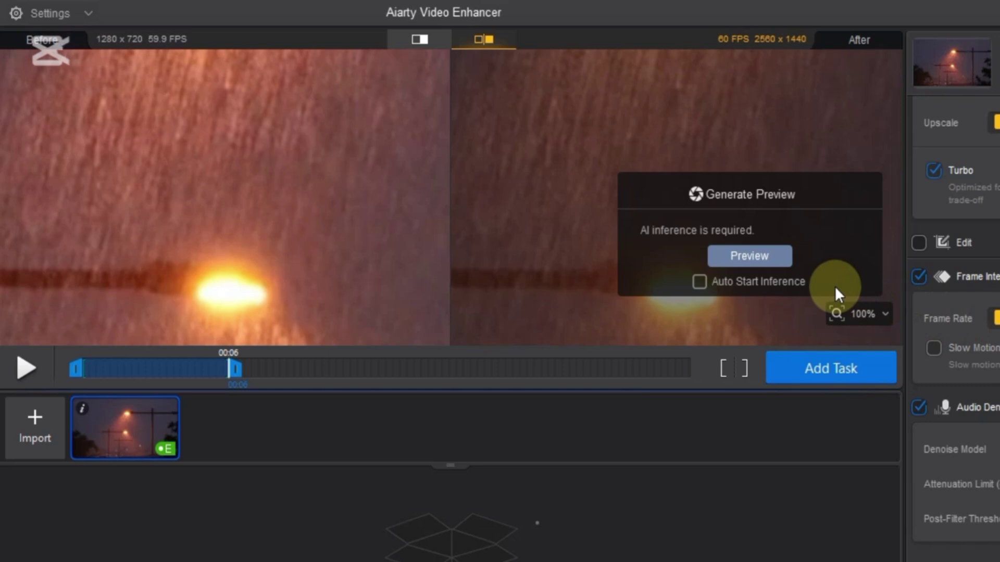
Step: Generate the enhanced preview at 00:06, pan over the rain, and zoom out to 25%
left_click(768, 261)
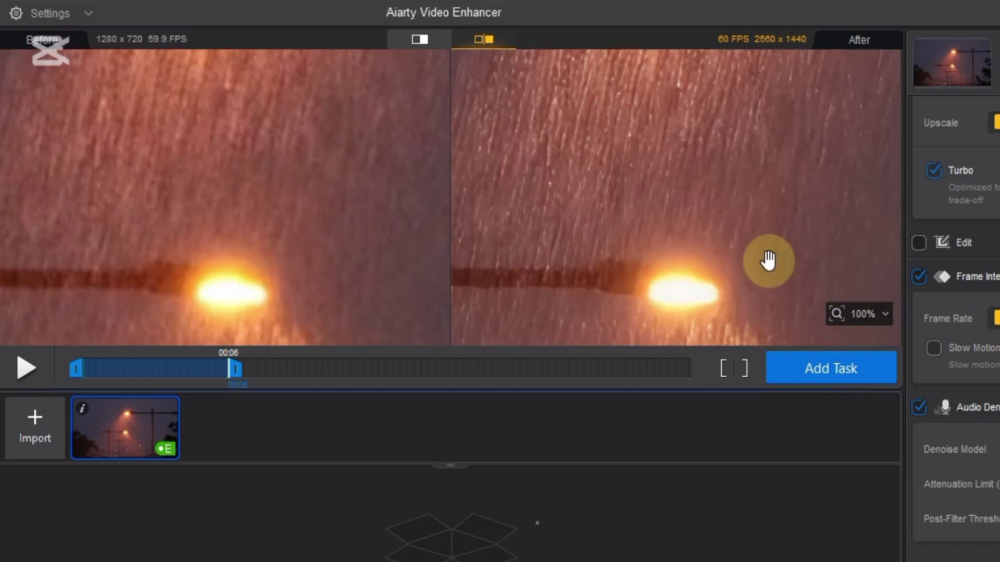
left_click_drag(536, 134, 652, 170)
scroll(652, 169, "down", 5)
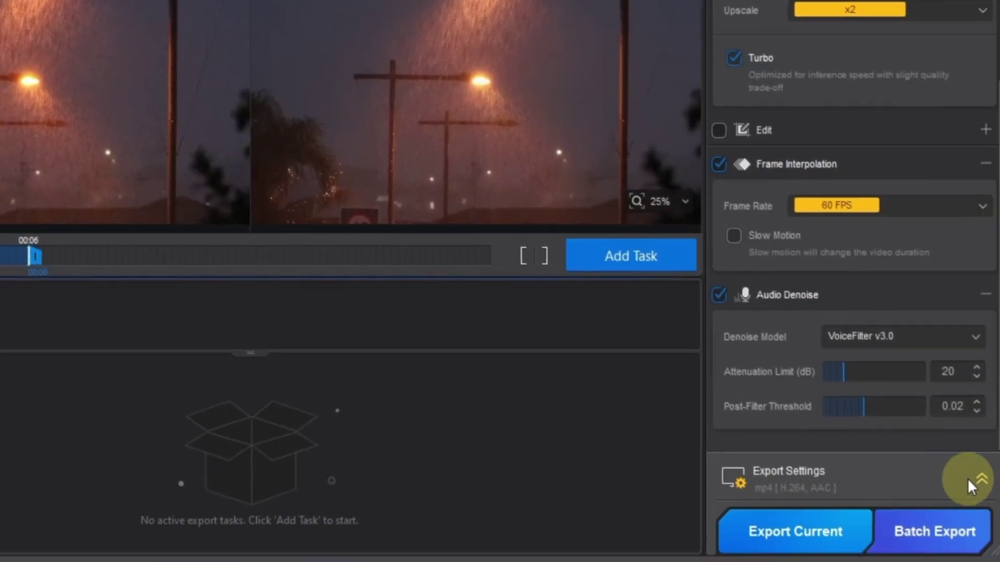
Step: Keep mp4 format, H.264 video and AAC audio, and enable Export to original folder
left_click(970, 476)
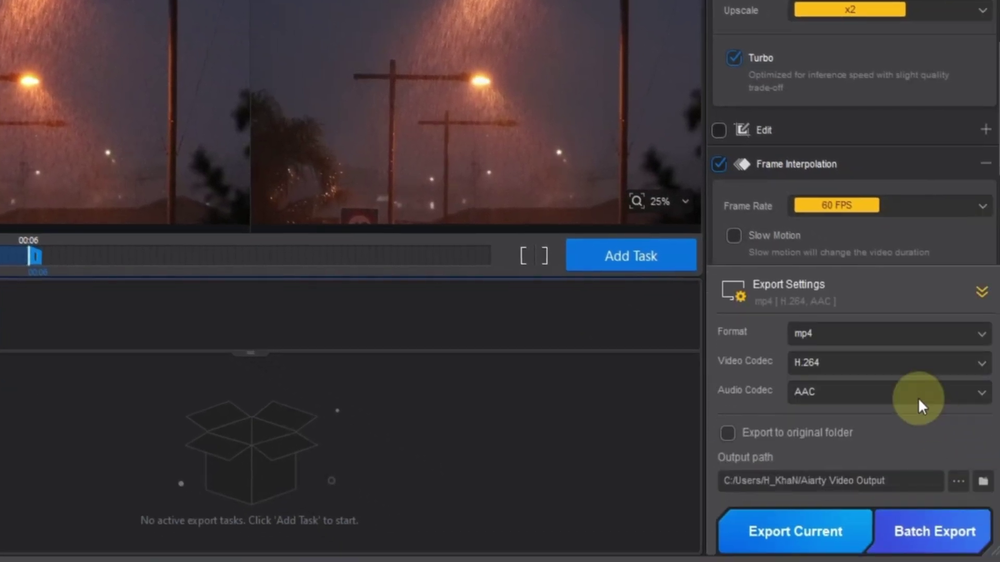
left_click(856, 341)
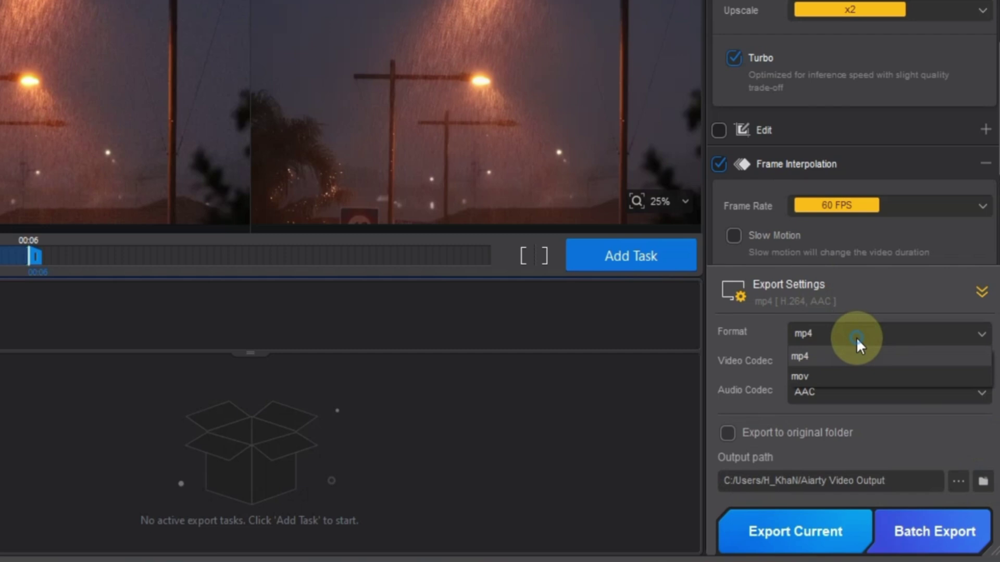
left_click(839, 359)
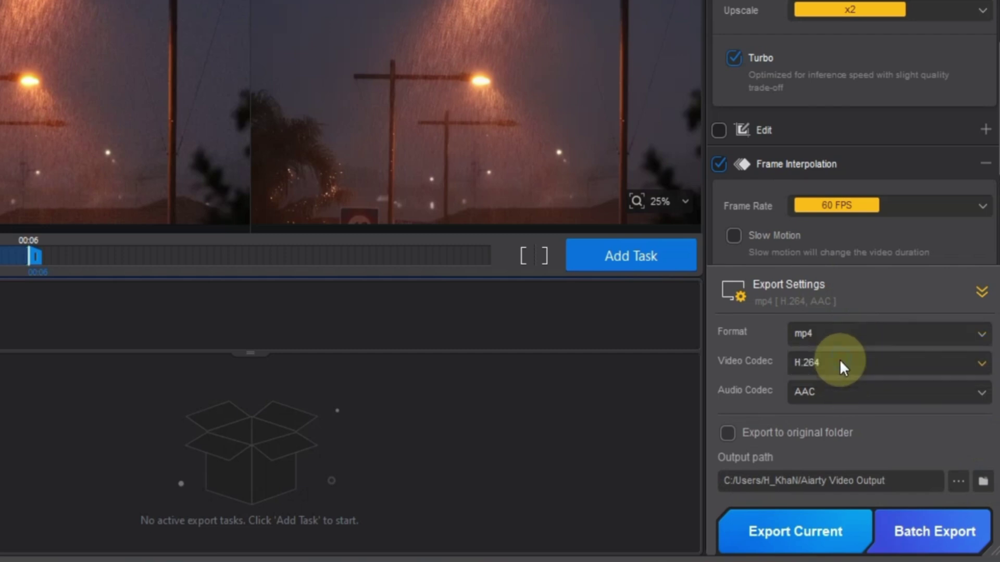
left_click(842, 360)
left_click(838, 385)
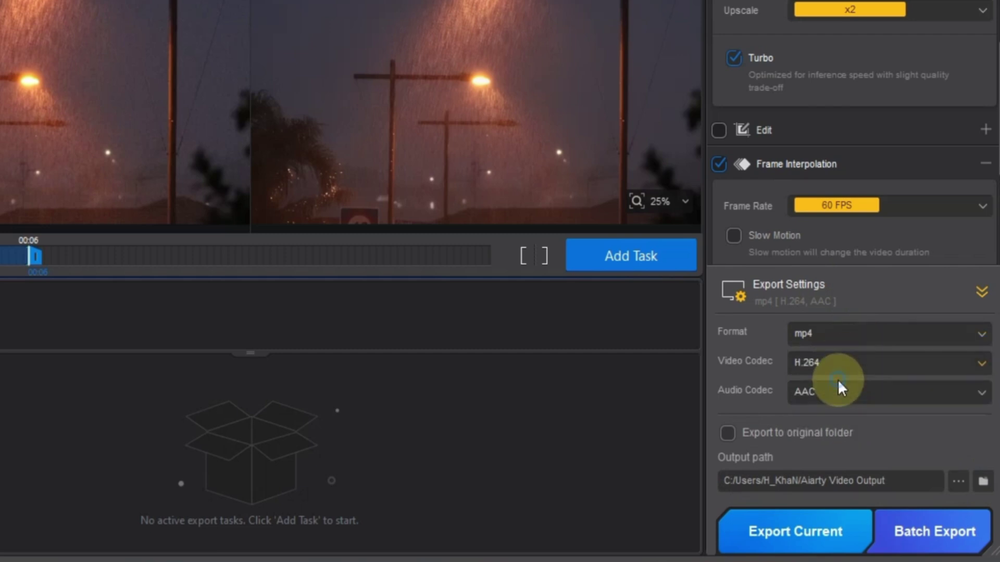
left_click(838, 395)
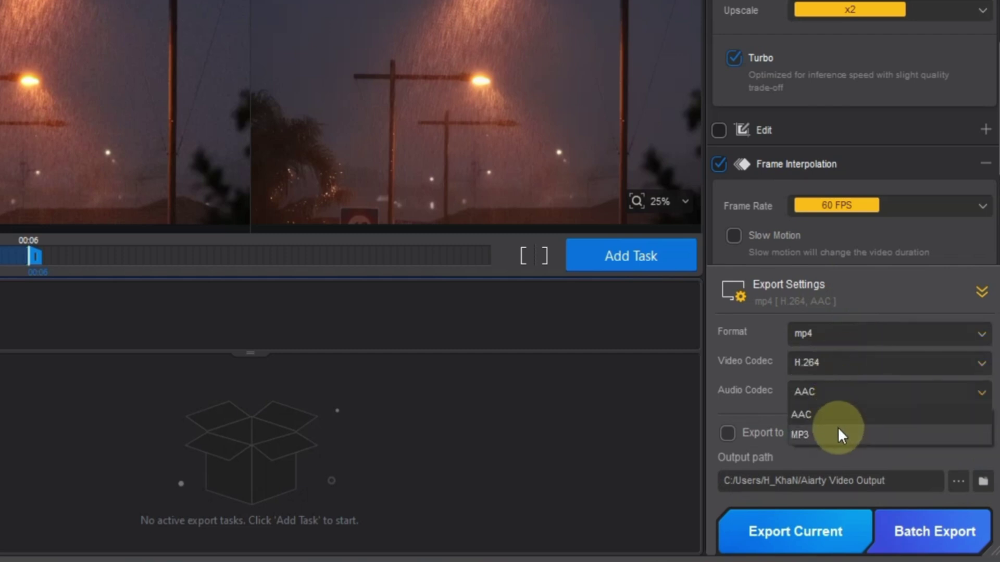
left_click(868, 415)
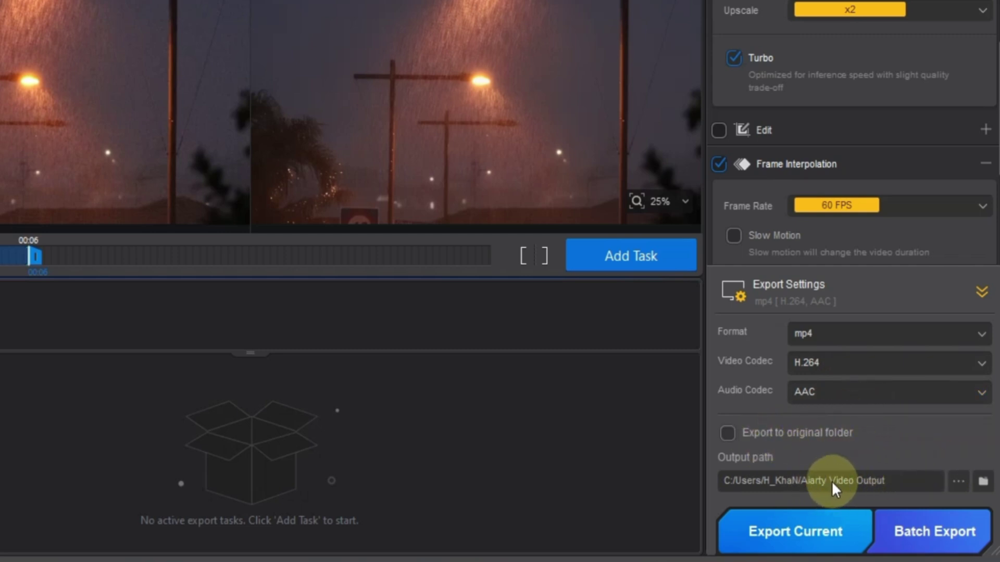
left_click(727, 432)
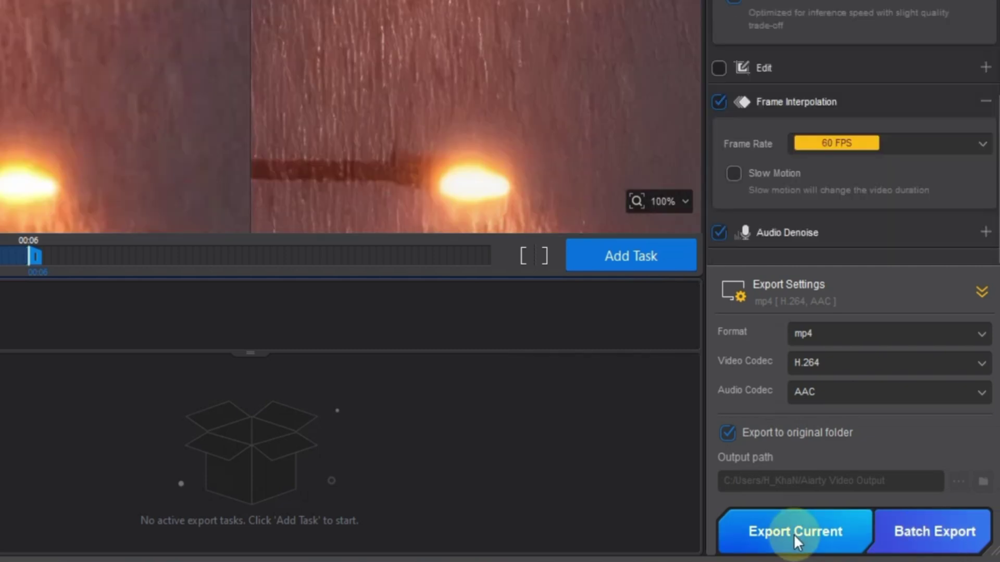
Step: Export the 2560×1440 60 FPS enhanced video and open the folder containing the output
left_click(794, 534)
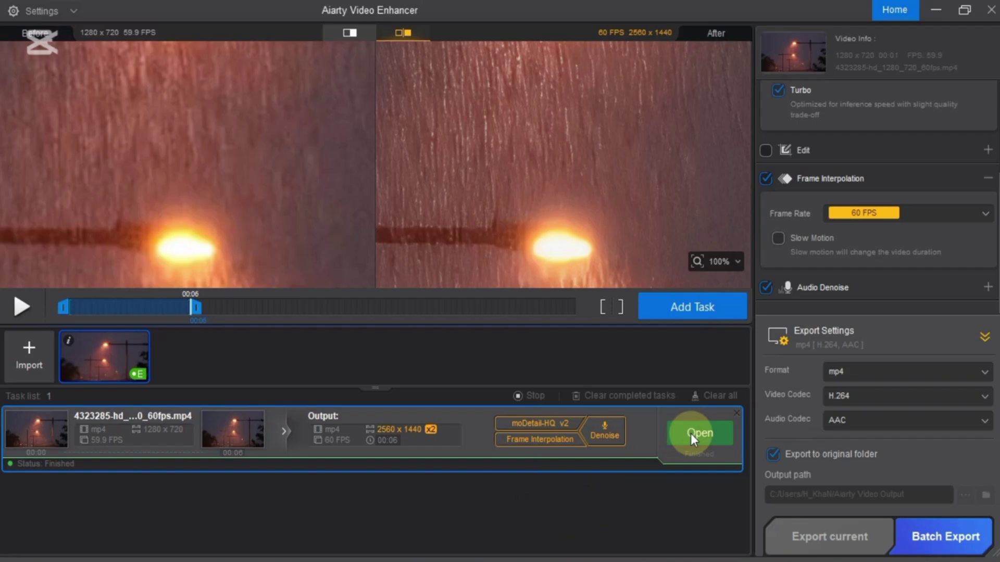
left_click(690, 433)
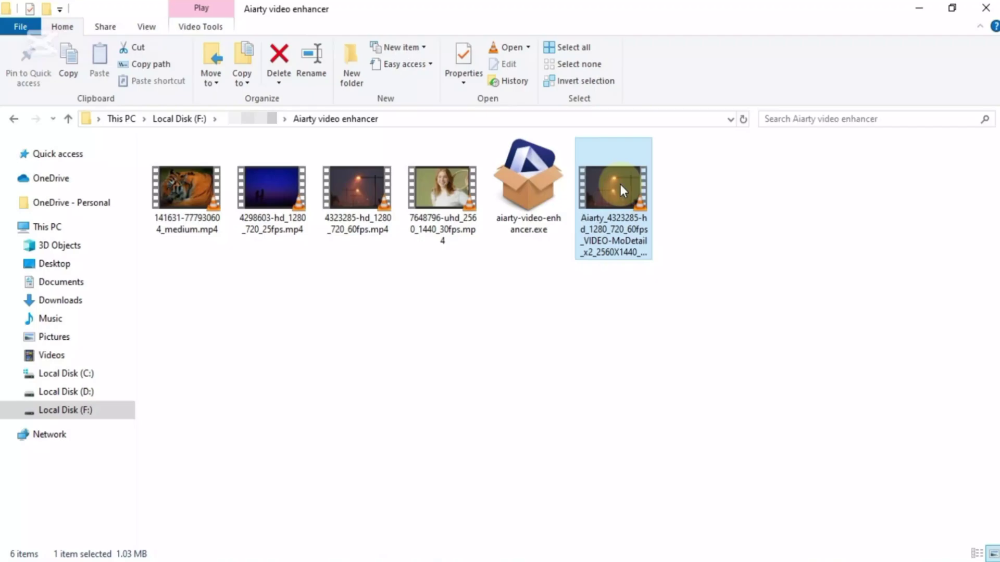
Step: Drag the exported 2560×1440 file from File Explorer onto Aiarty's load area as the new source
left_click_drag(620, 184, 394, 280)
mouse_move(758, 265)
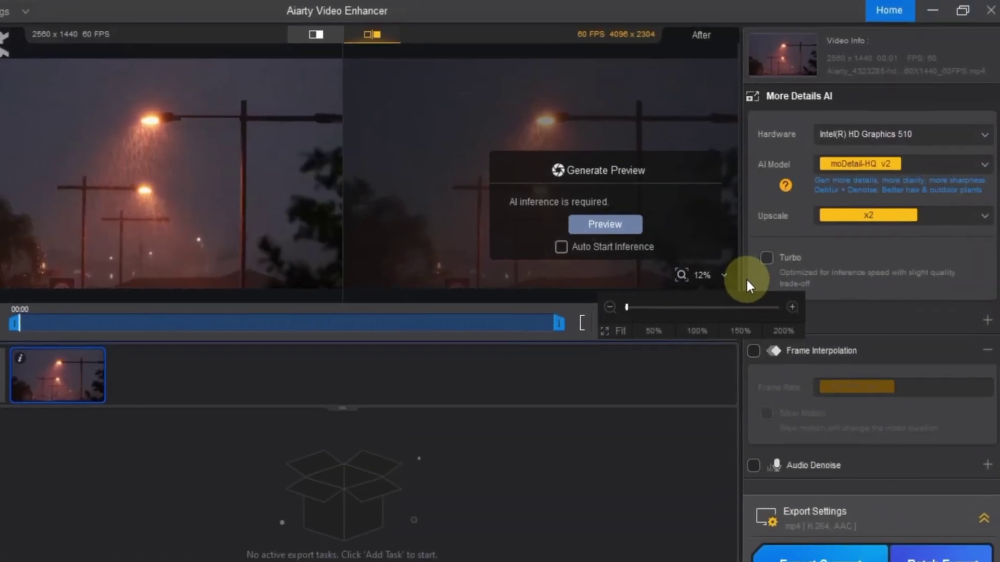
Step: Keep Intel HD Graphics 510, select the Smooth-HQ v2 model and set upscale to x4 (4096×2304)
left_click(830, 153)
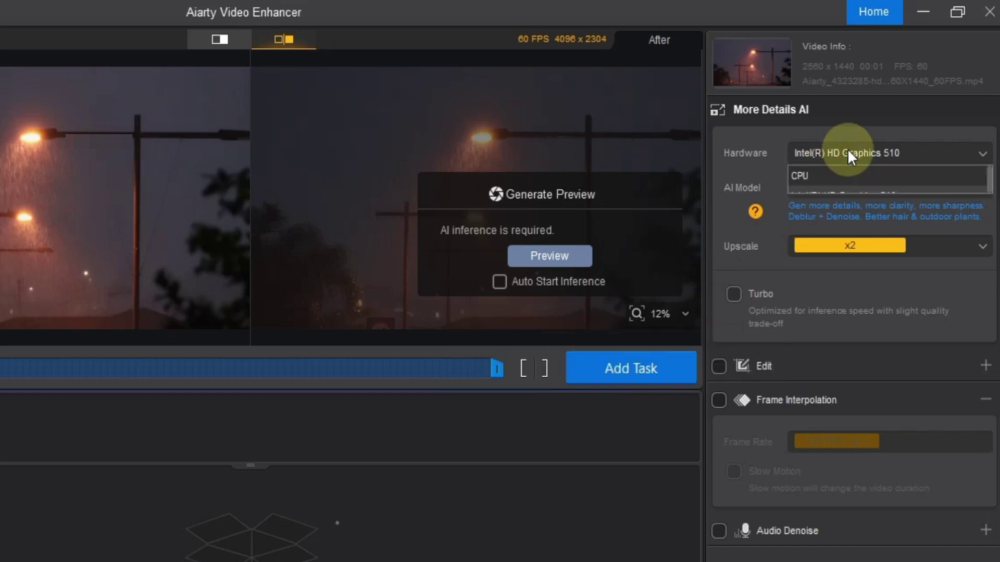
left_click(847, 148)
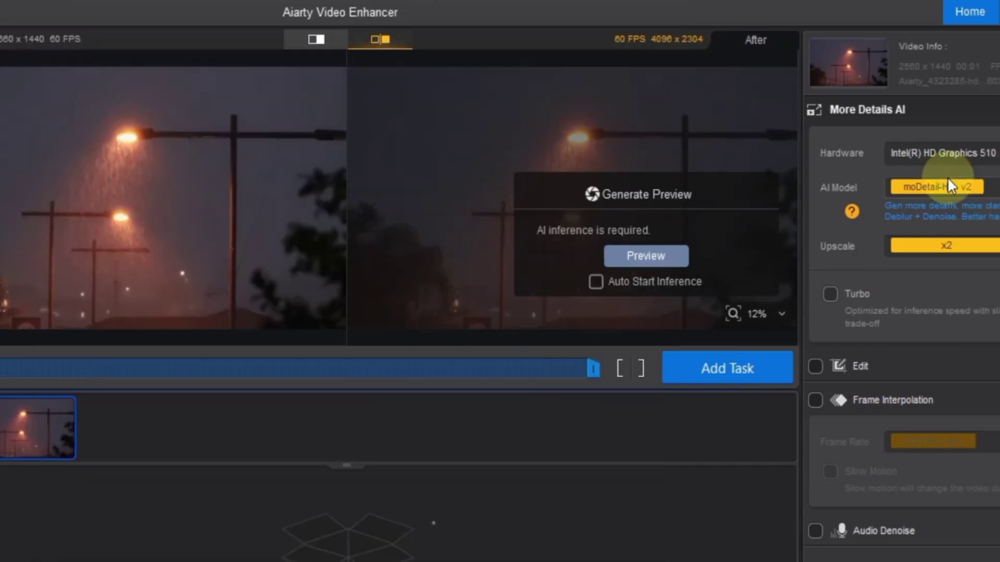
left_click(945, 183)
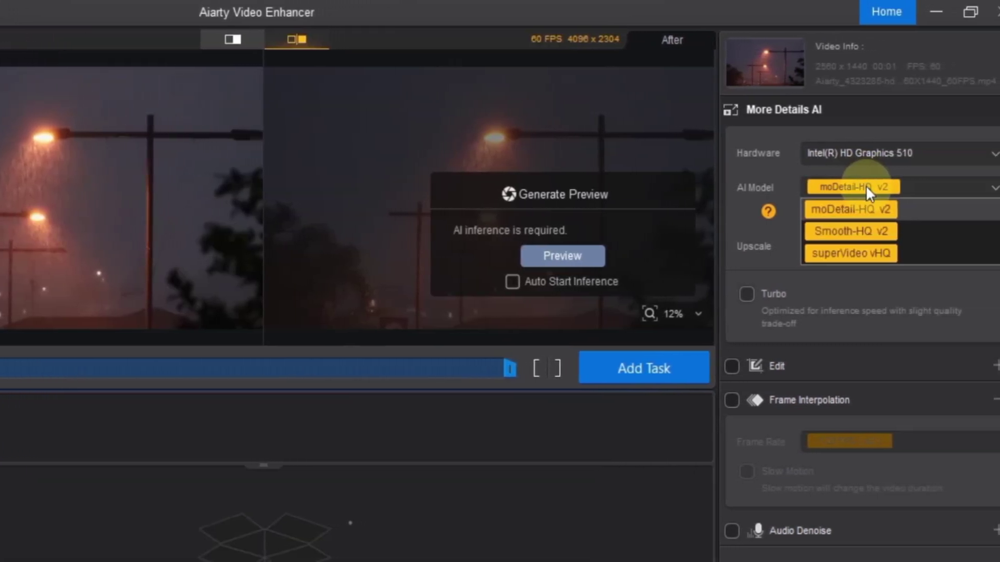
left_click(885, 229)
left_click(880, 247)
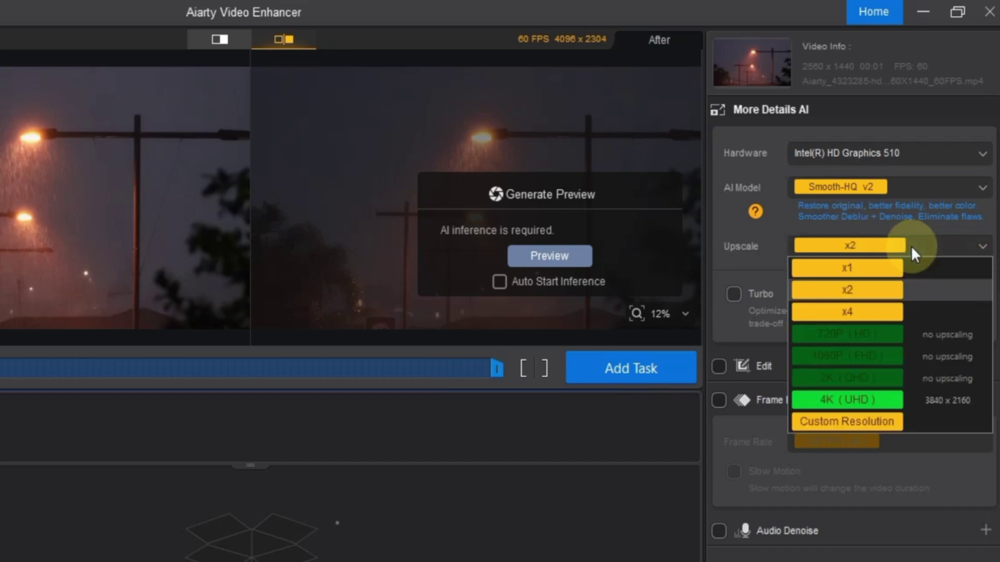
left_click(847, 268)
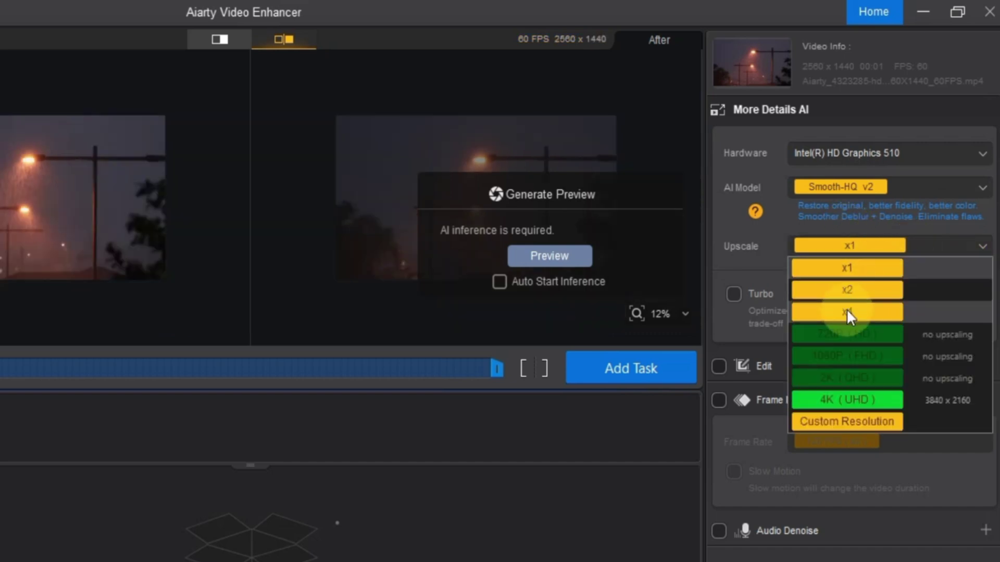
left_click(846, 311)
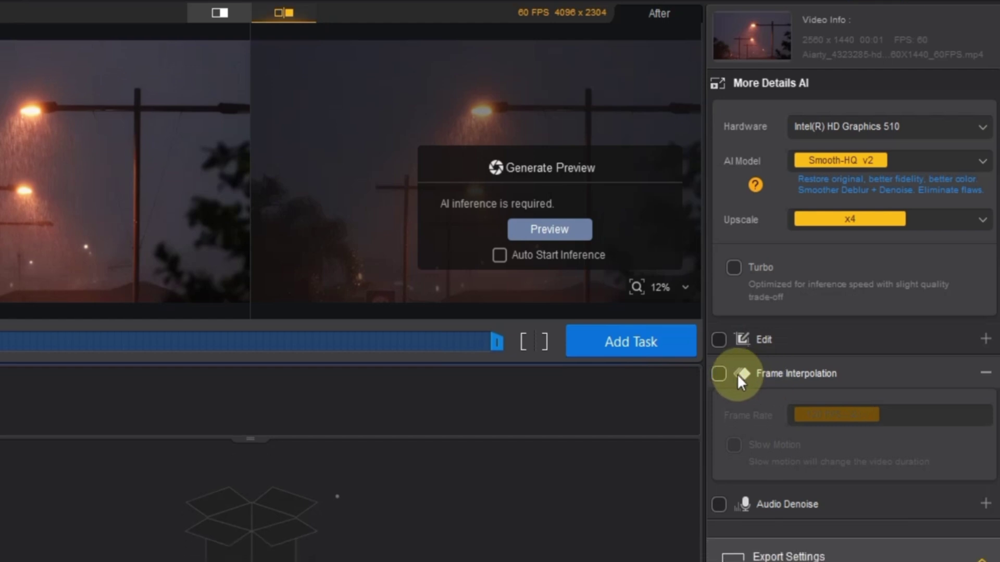
Step: Enable frame interpolation at 90 FPS
left_click(718, 400)
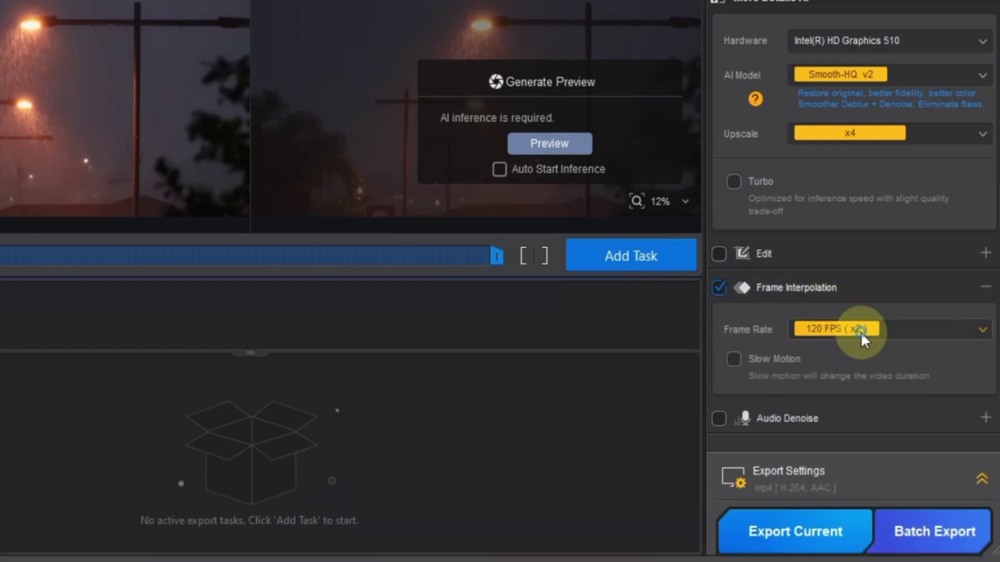
left_click(860, 370)
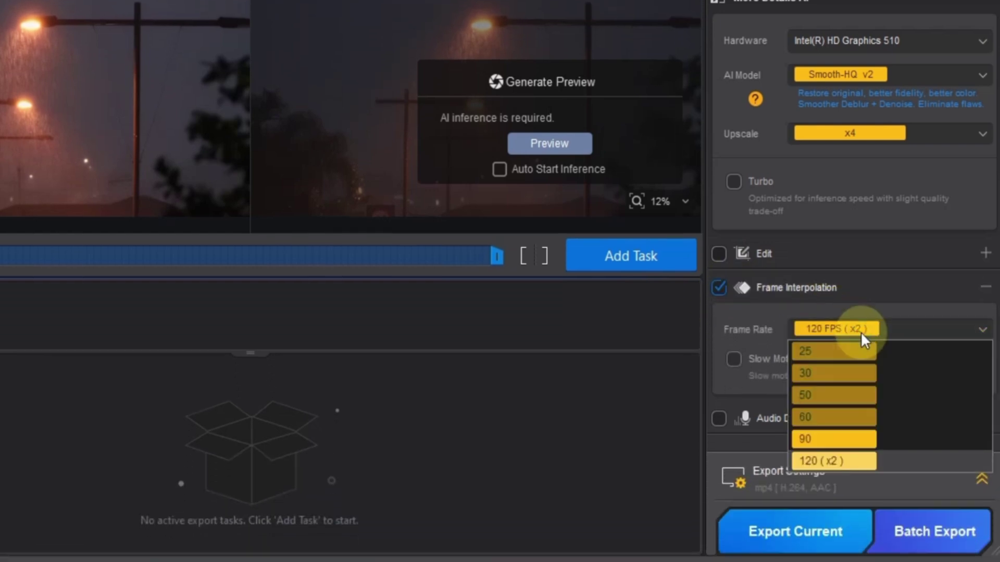
left_click(820, 439)
Step: Leave audio denoise off, review the mp4/H.264/AAC export settings and export the x4 clip
left_click(791, 418)
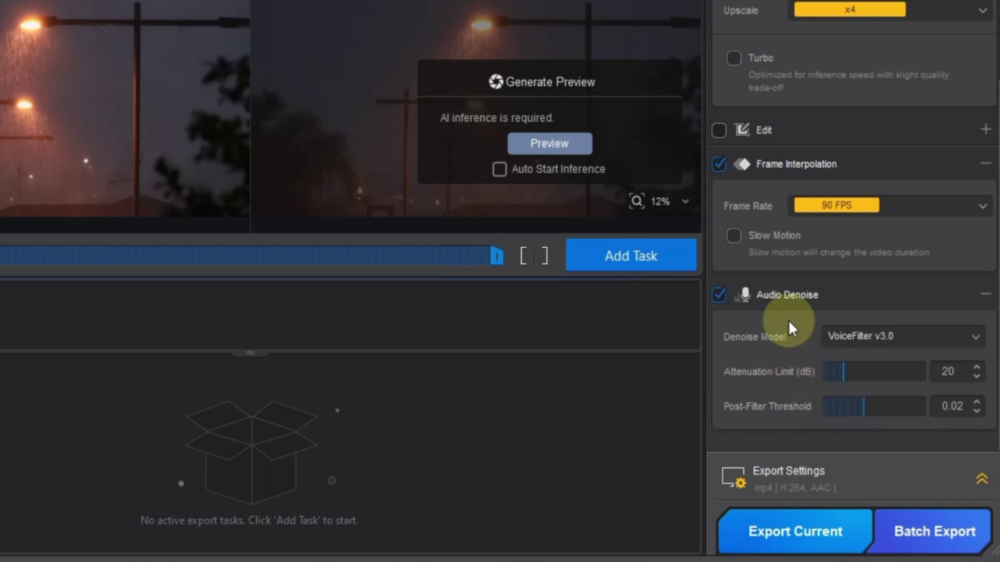
left_click(720, 294)
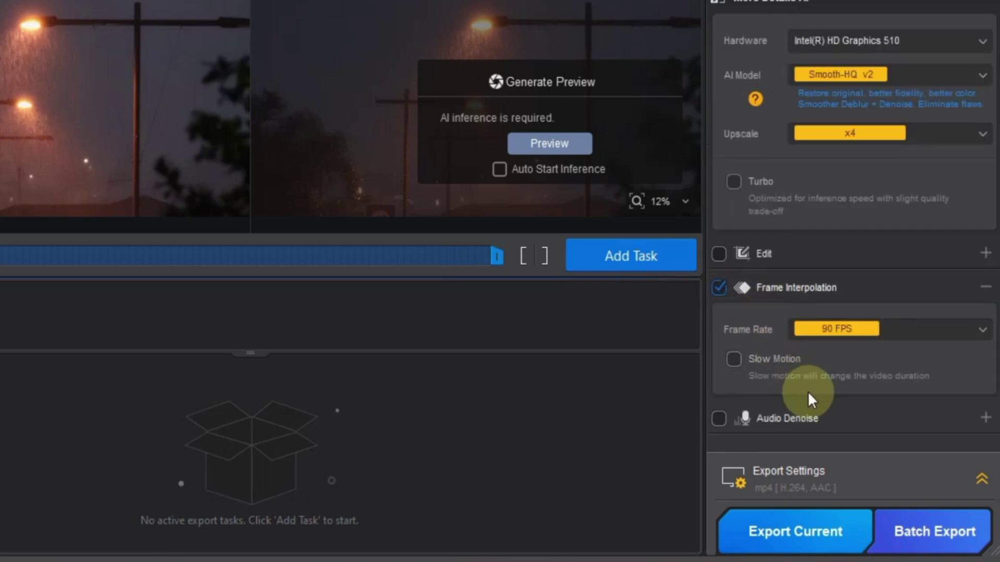
left_click(872, 471)
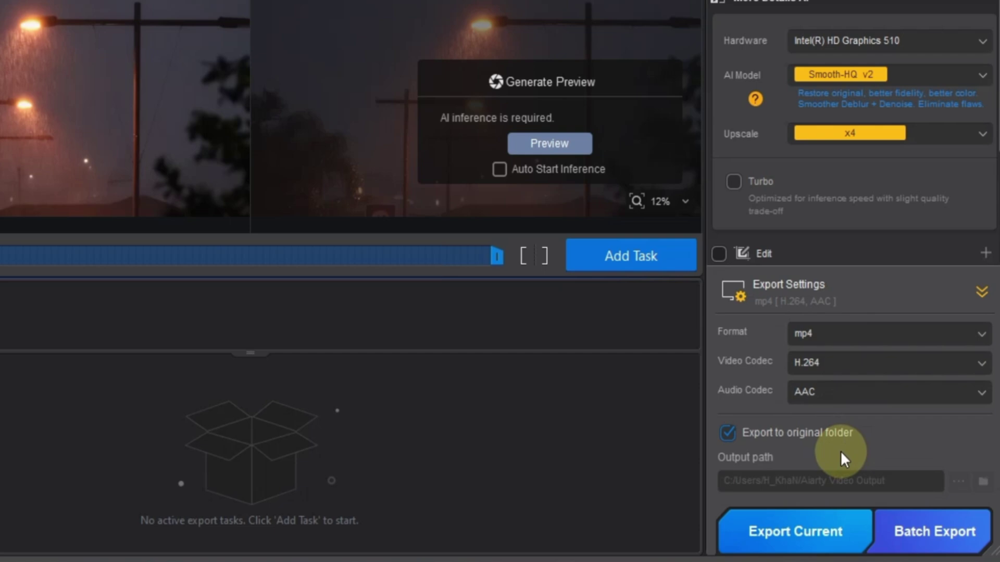
left_click(803, 540)
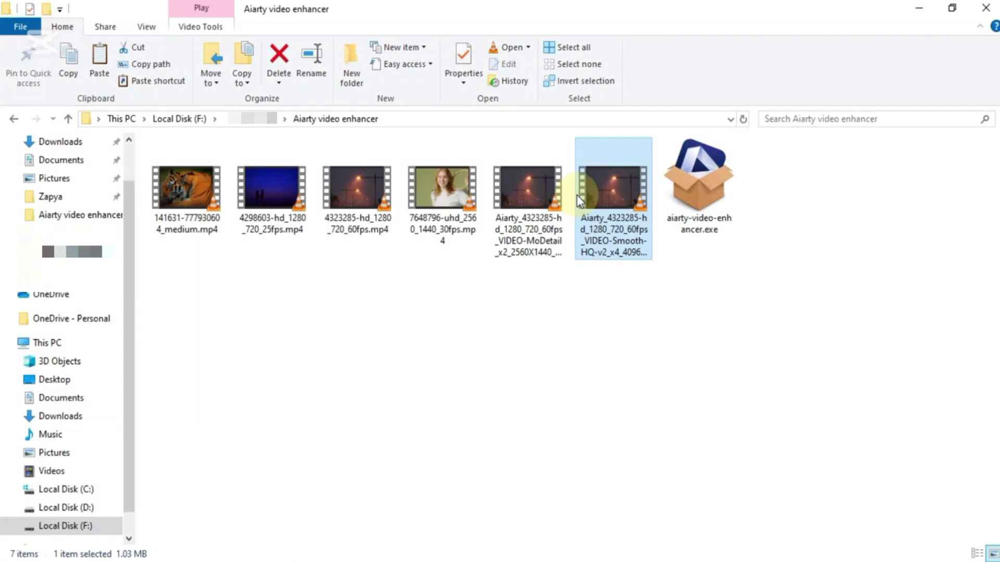
Step: Drag the 4096×2304 90 FPS Smooth-HQ x4 export from the folder onto the Aiarty window
left_click_drag(595, 189, 395, 273)
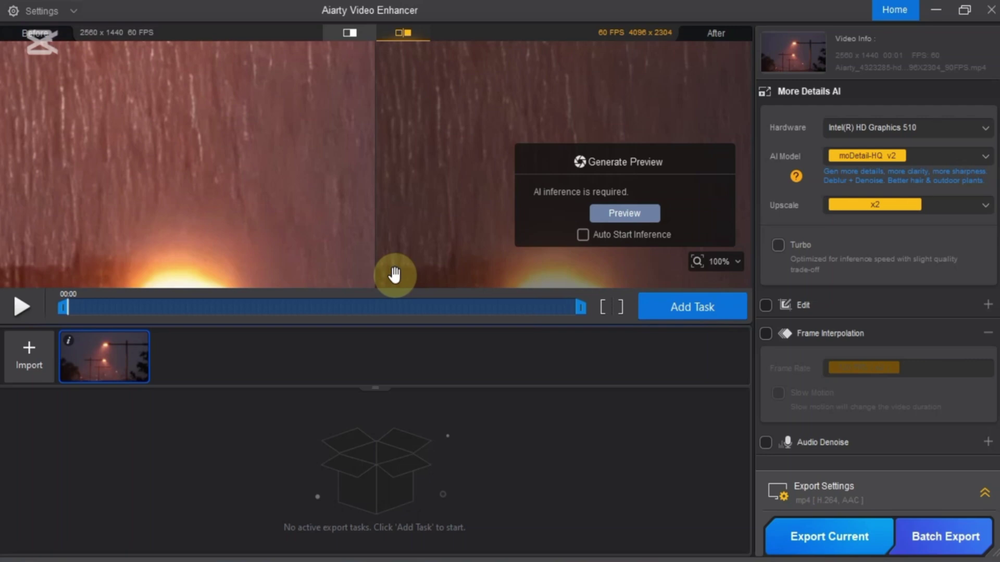
Step: After checking the model descriptions, choose superVideo vHQ and keep upscale at x2
left_click(903, 155)
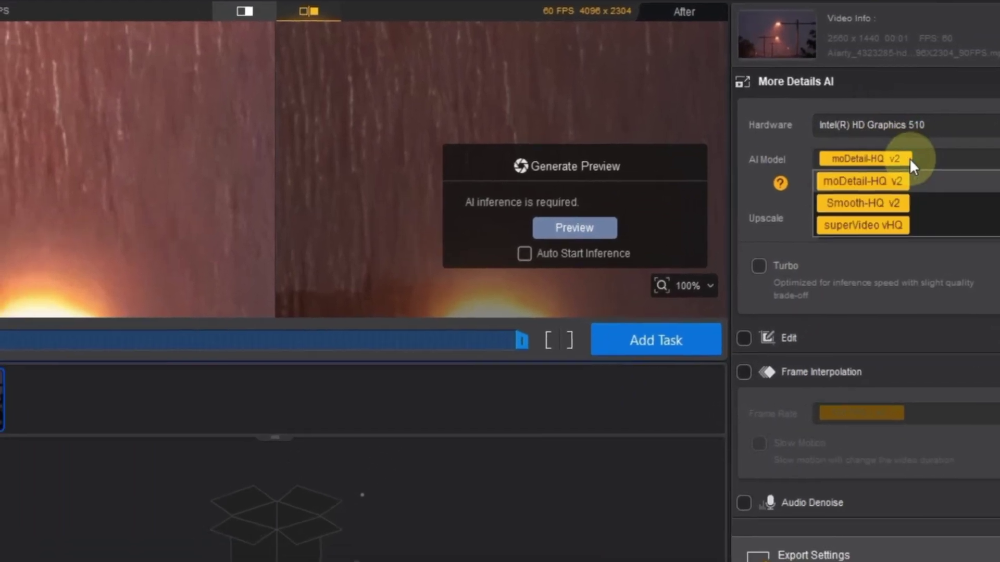
left_click(779, 184)
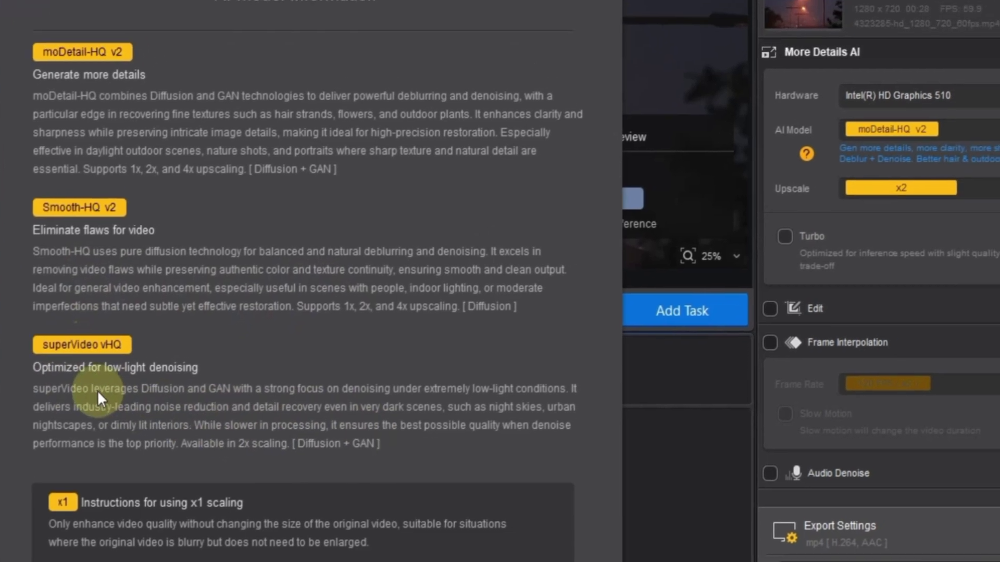
left_click(940, 74)
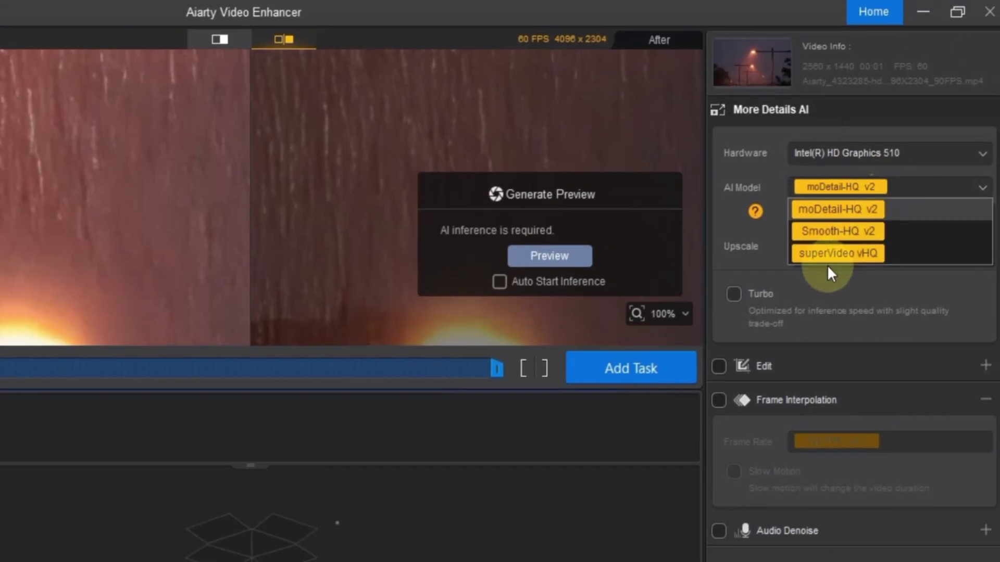
left_click(892, 255)
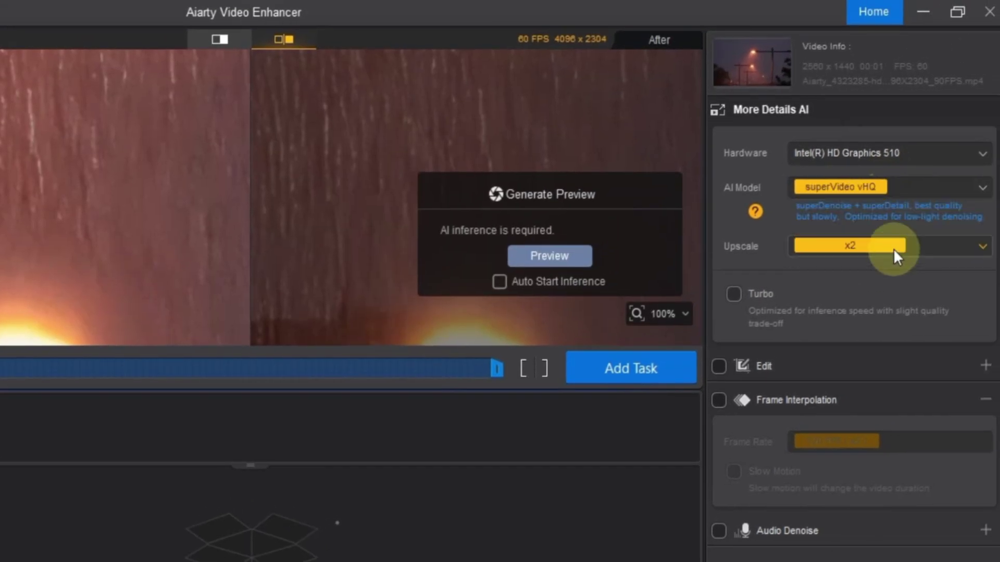
left_click(893, 249)
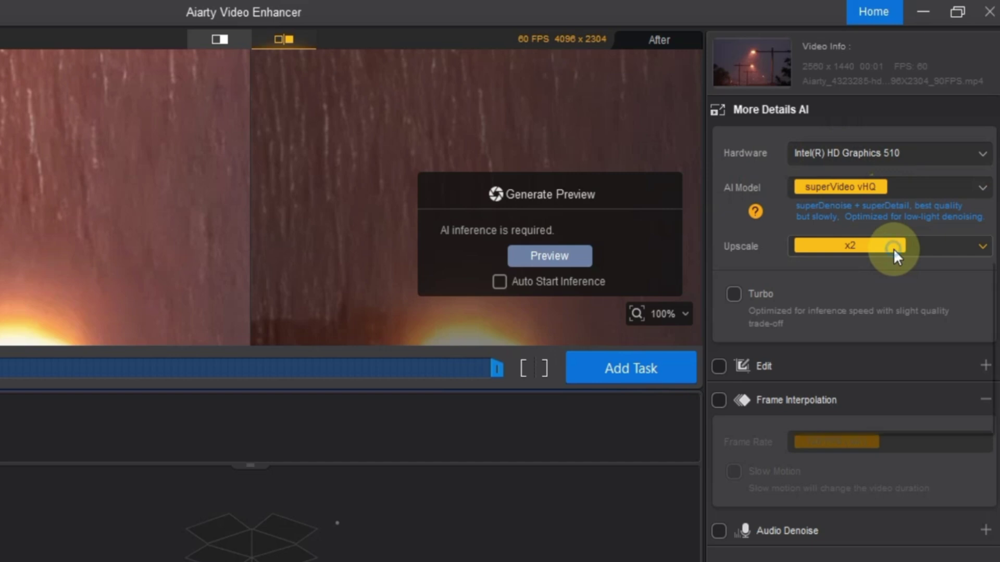
left_click(865, 292)
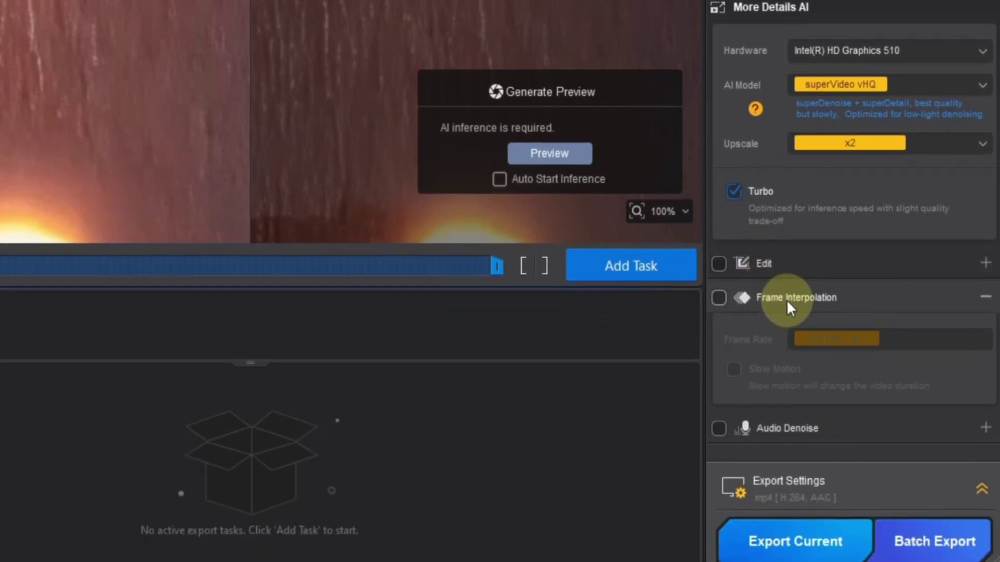
Step: Enable frame interpolation at 120 FPS
left_click(786, 299)
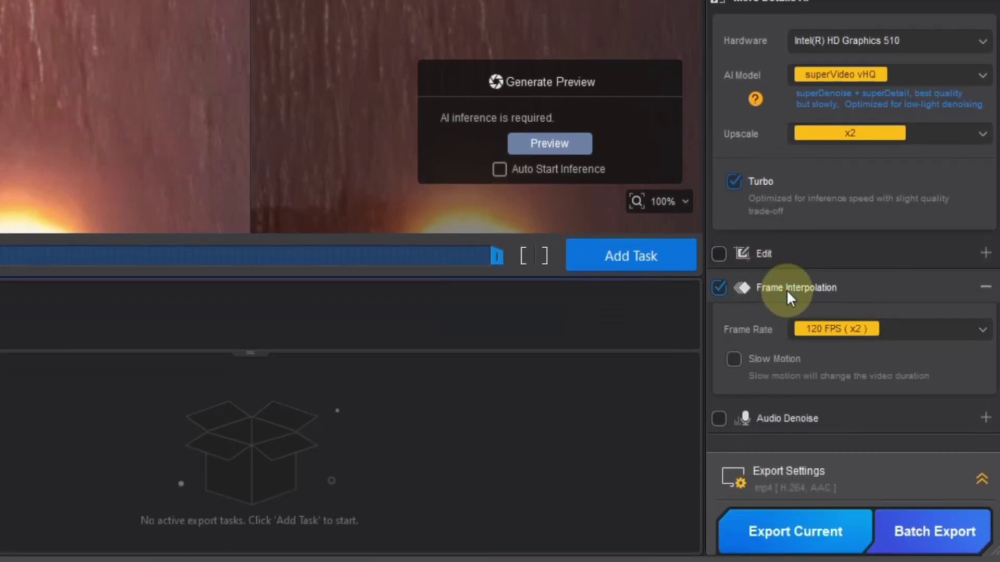
left_click(846, 330)
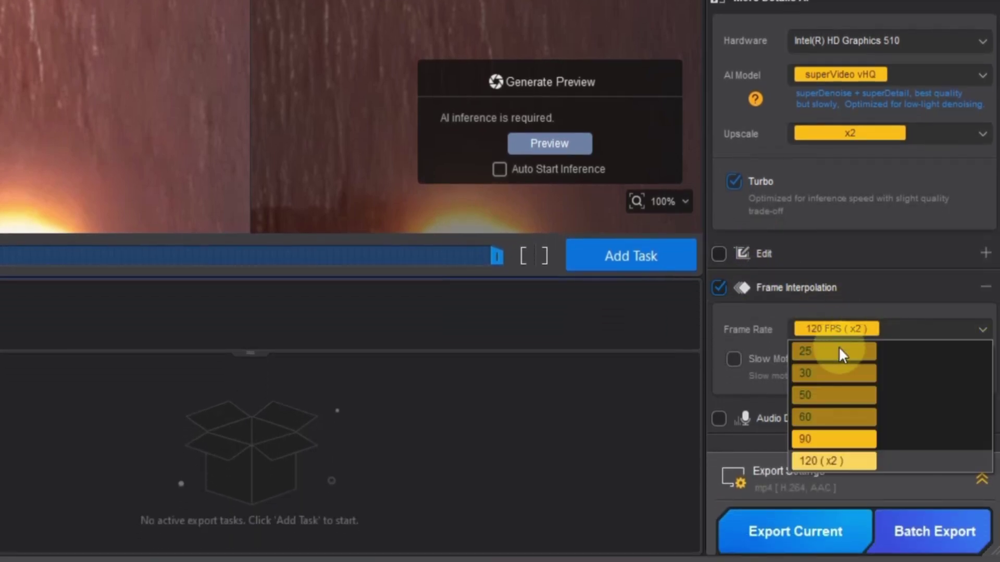
left_click(841, 458)
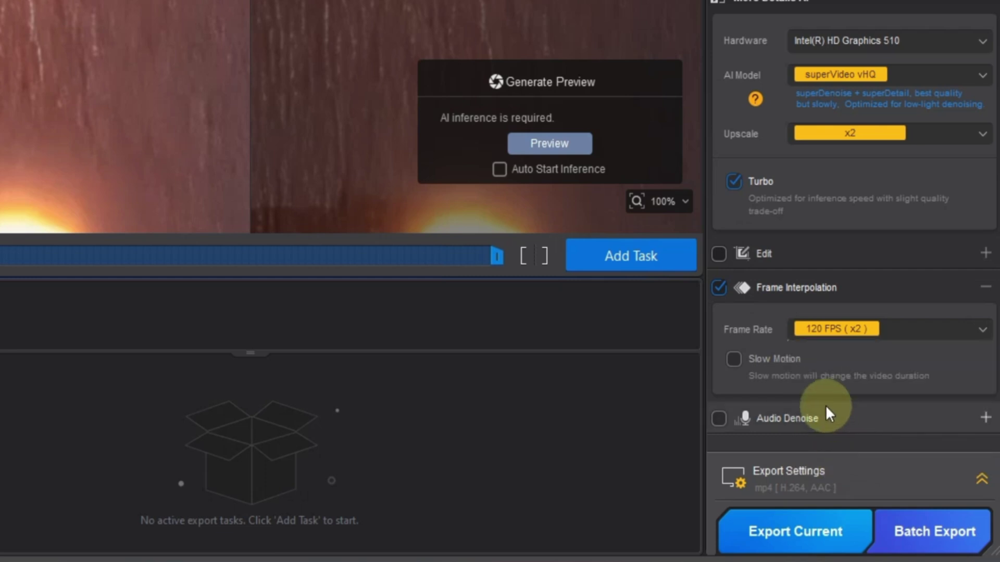
Step: Review the export settings, preview the enhanced result, and export the 120 FPS superVideo clip
left_click(981, 478)
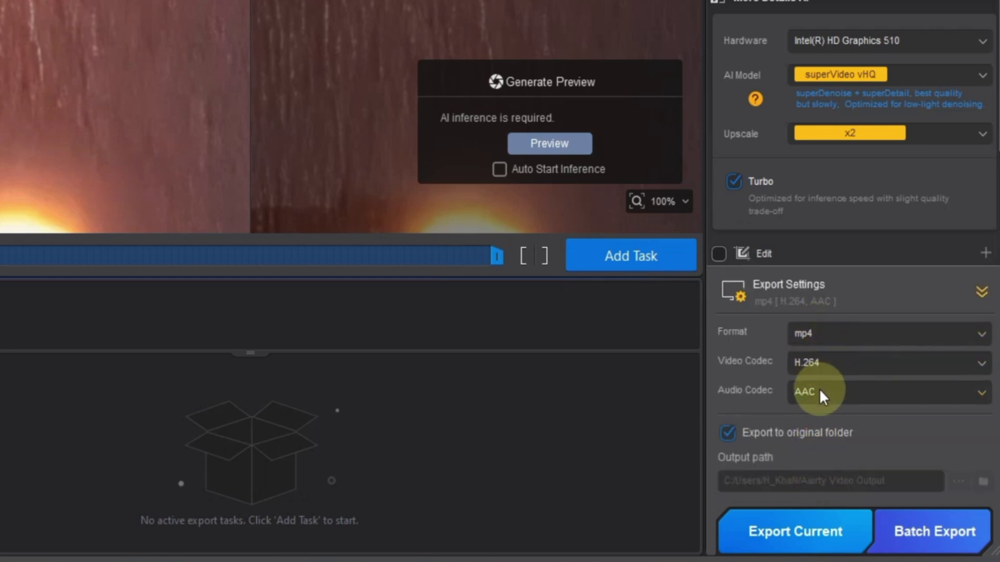
left_click(980, 292)
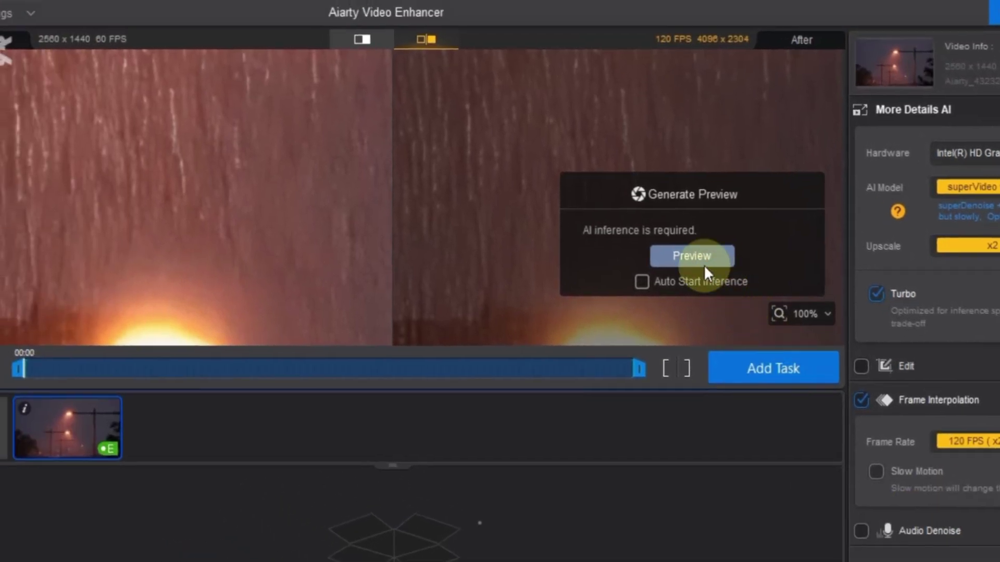
left_click(697, 261)
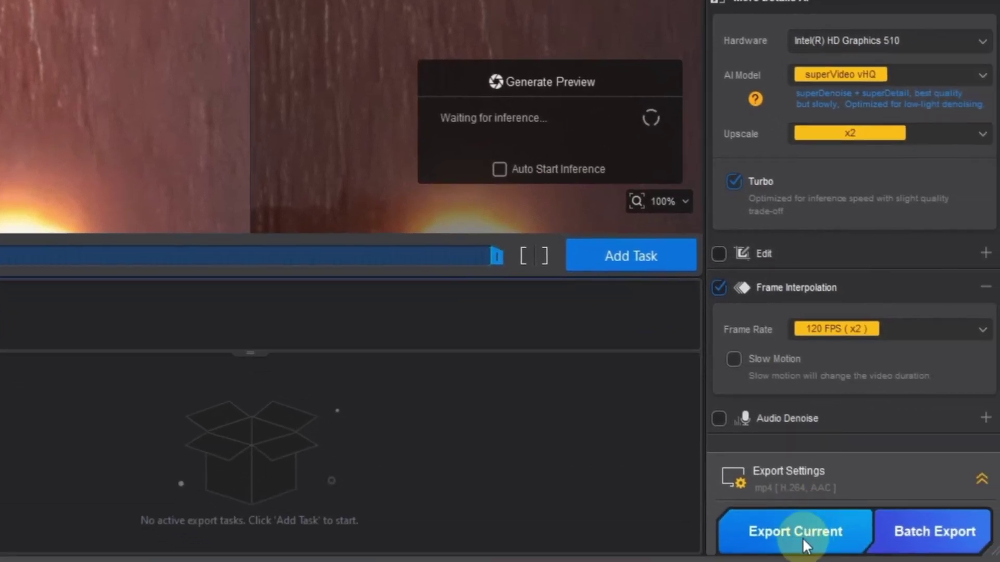
left_click(797, 533)
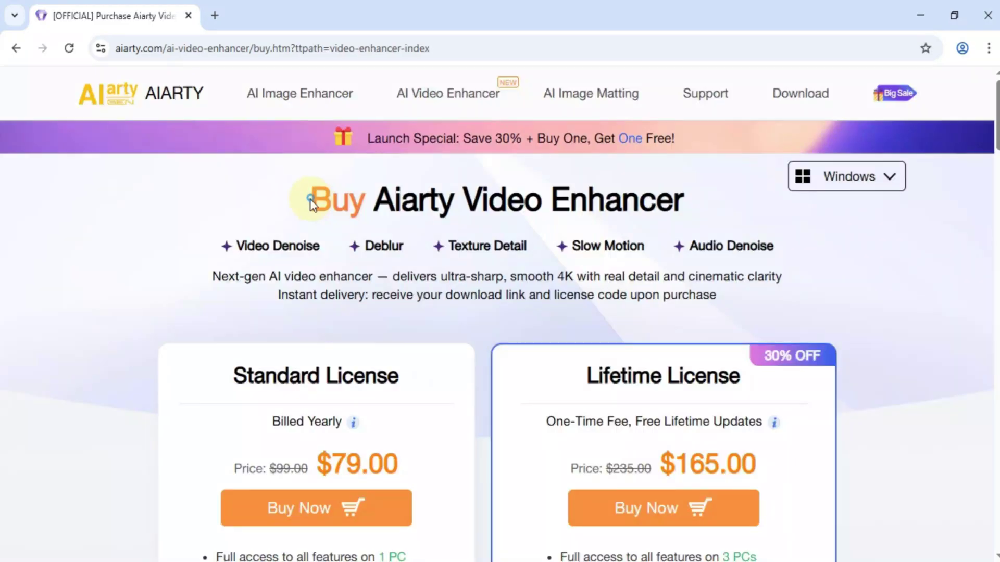
Step: Highlight the Buy Aiarty Video Enhancer heading and the $79.00 yearly Standard License details
left_click_drag(319, 197, 692, 230)
left_click(685, 223)
scroll(370, 207, "down", 4)
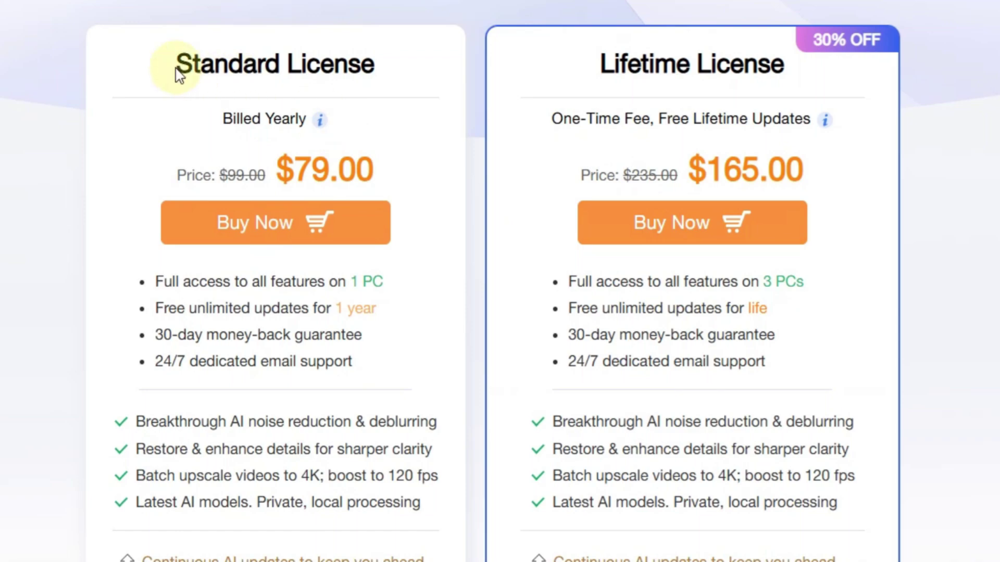
left_click_drag(174, 67, 413, 74)
left_click(234, 170)
left_click_drag(234, 170, 401, 182)
left_click(401, 183)
Step: Highlight the $165.00 Lifetime License heading and terms, including the free Image Enhancer gift
scroll(270, 288, "down", 2)
scroll(271, 288, "down", 2)
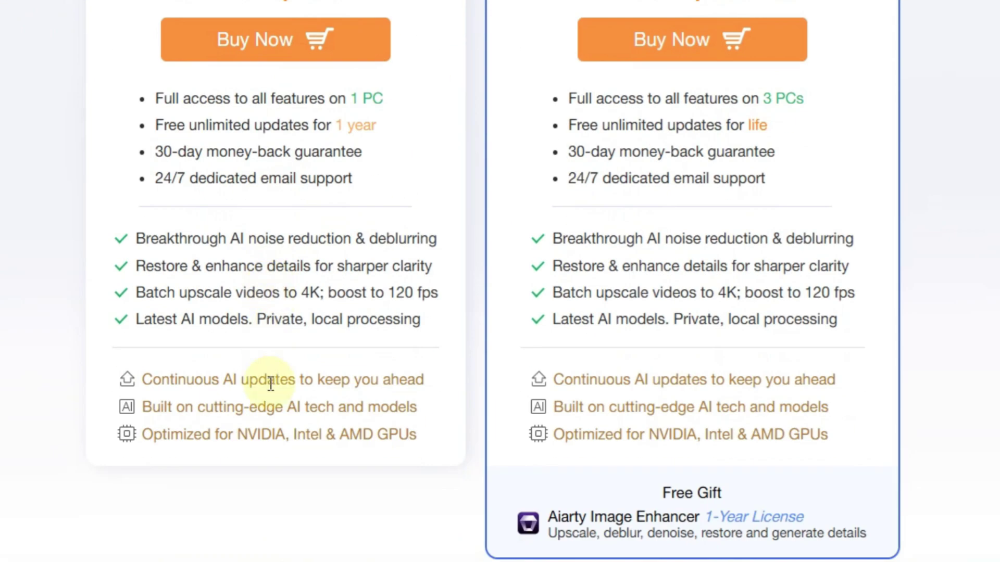
scroll(464, 98, "up", 6)
left_click_drag(587, 159, 789, 159)
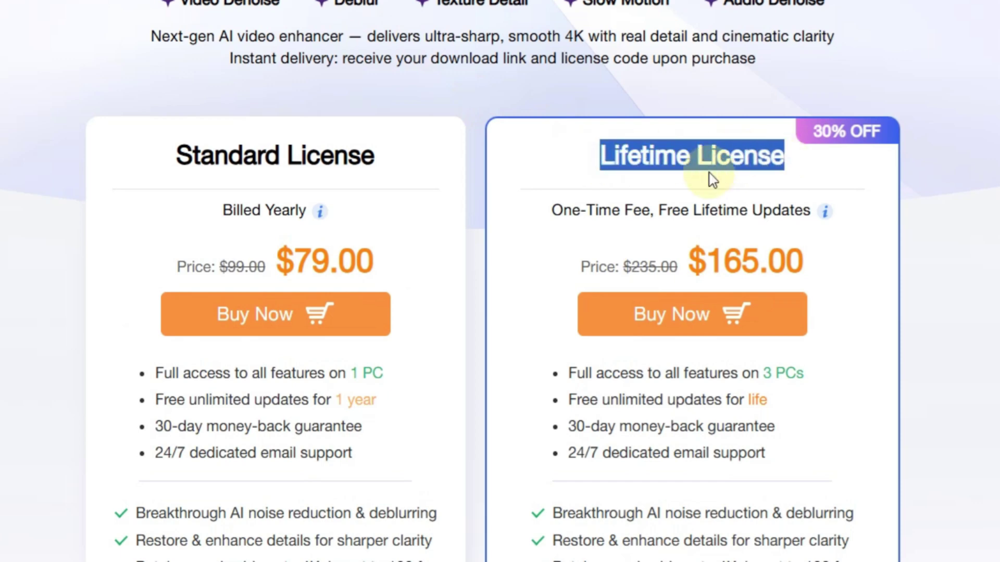
left_click_drag(536, 208, 815, 225)
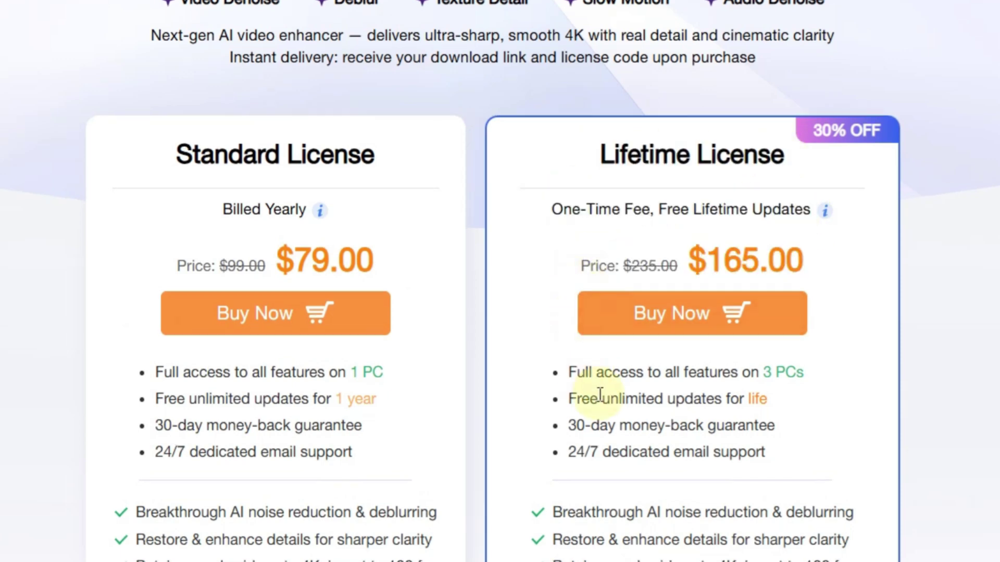
scroll(598, 386, "down", 6)
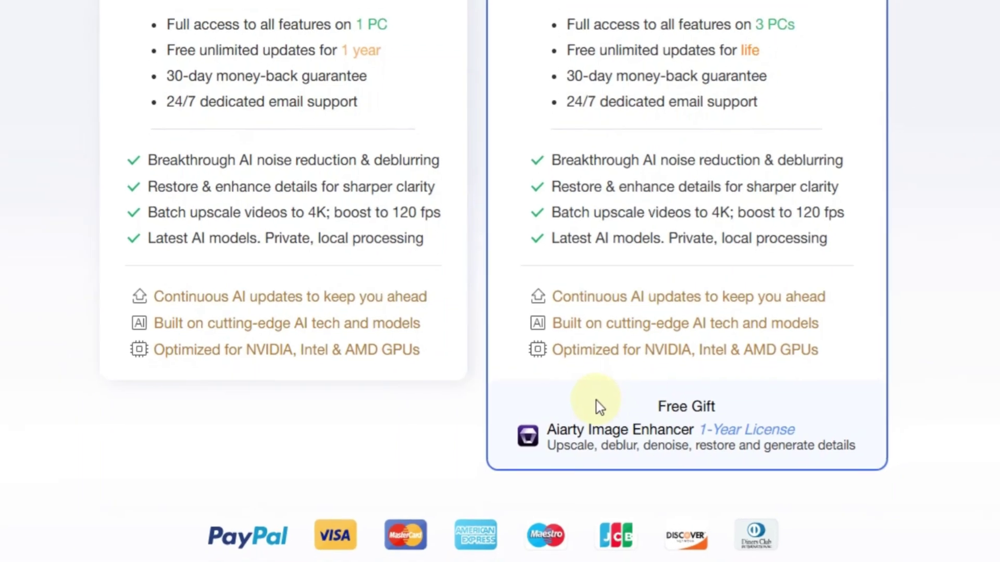
scroll(588, 417, "up", 2)
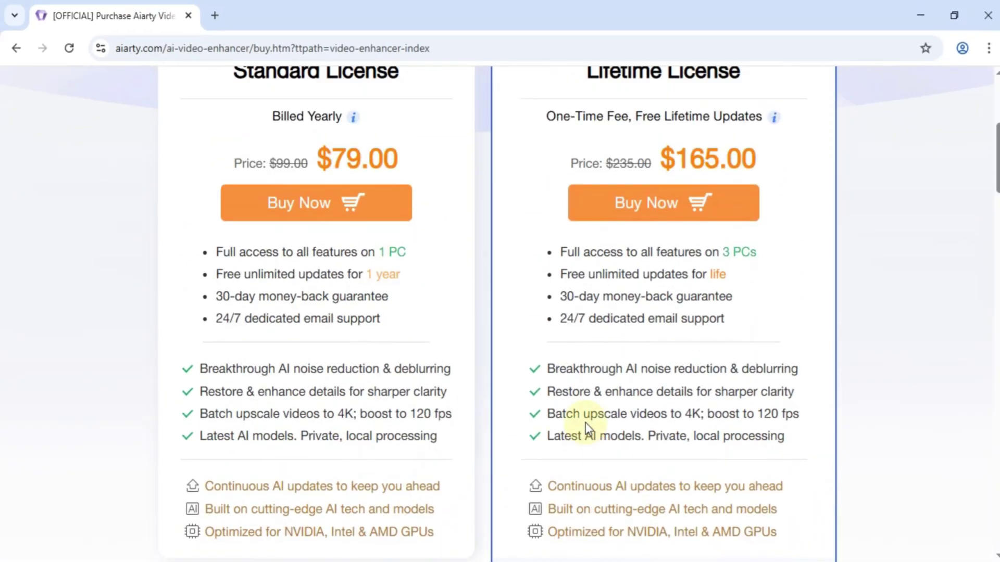
scroll(585, 423, "down", 7)
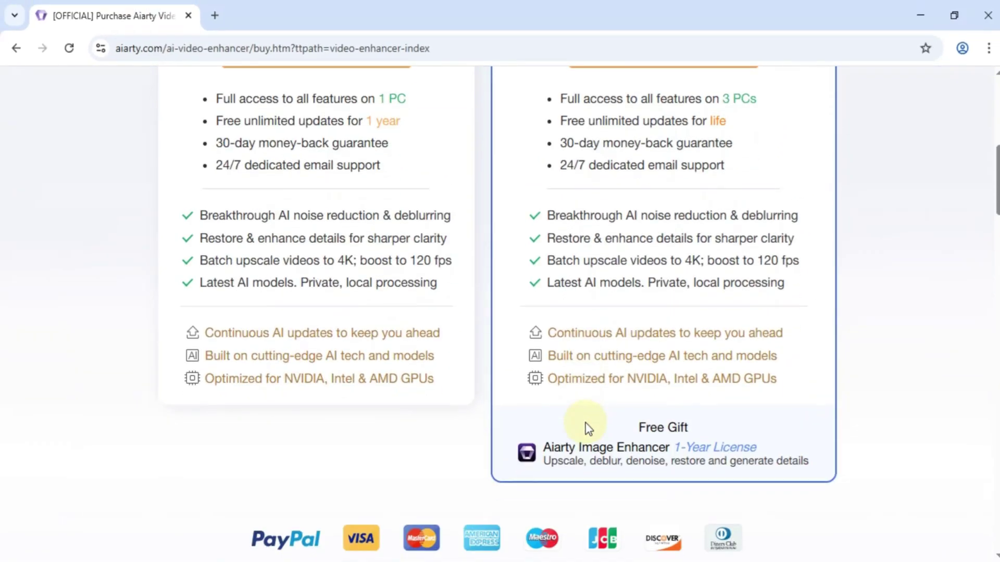